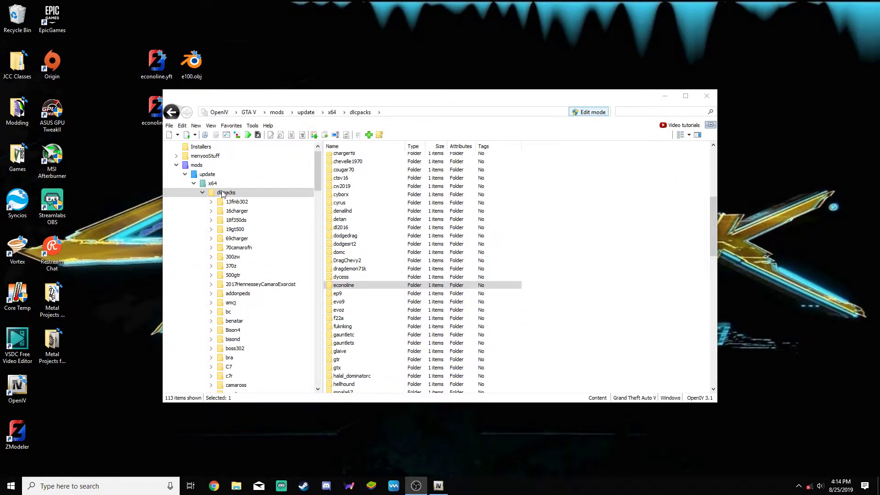
Step: Move the OpenIV window aside, select econoline_hi.yft on the desktop, and return to OpenIV
drag(260, 103, 349, 87)
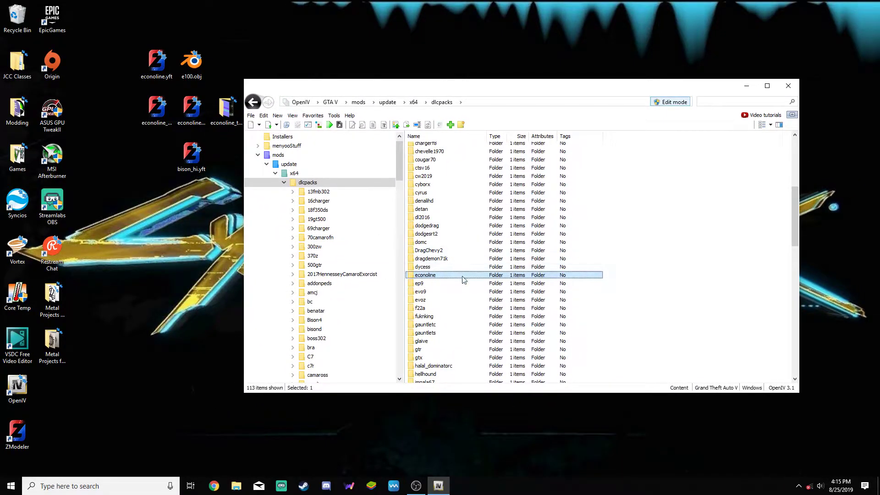
click(156, 110)
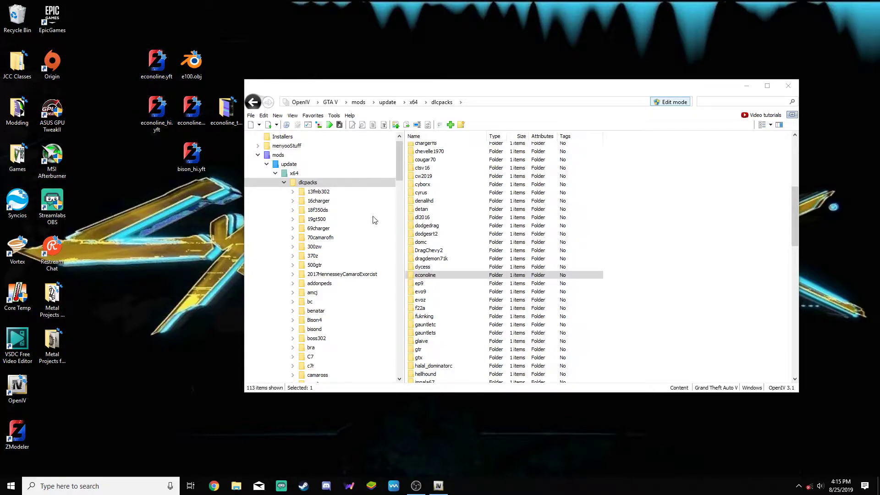
click(439, 278)
scroll(322, 202, down, 3)
scroll(316, 197, up, 4)
Step: Open vehicles.rpf via mods > x64e.rpf > levels > gta5
click(289, 174)
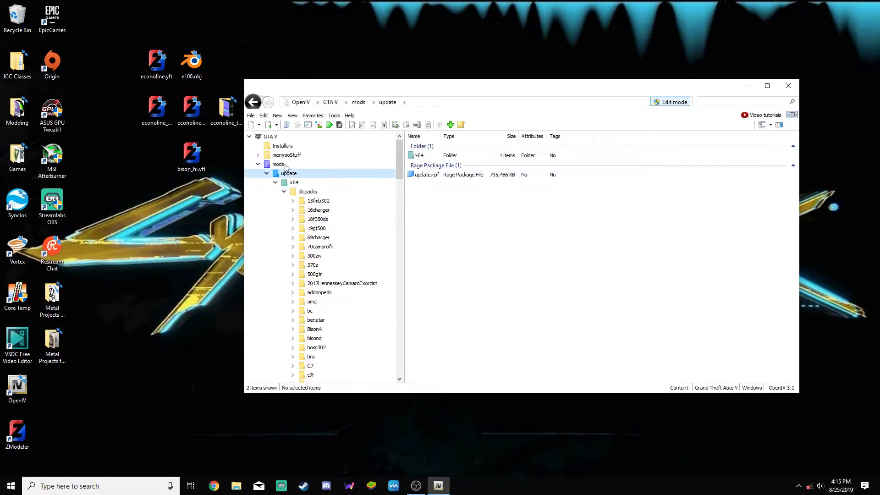
click(283, 165)
double_click(426, 191)
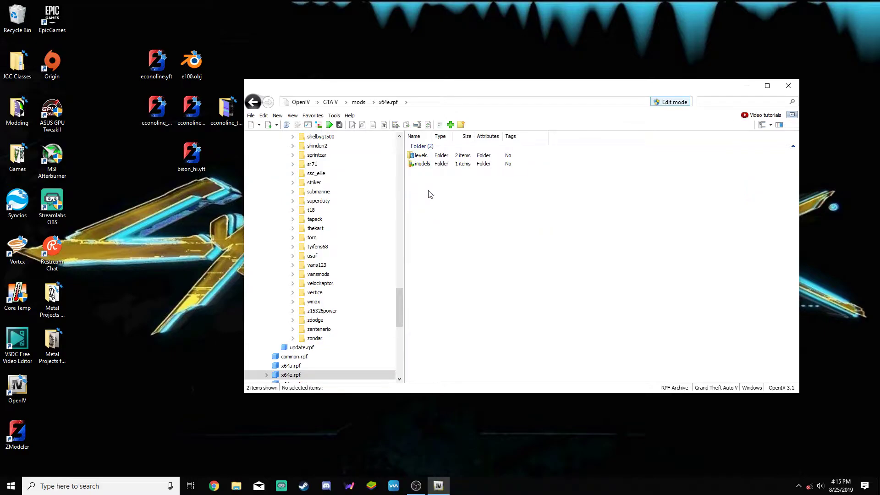
double_click(434, 156)
double_click(433, 164)
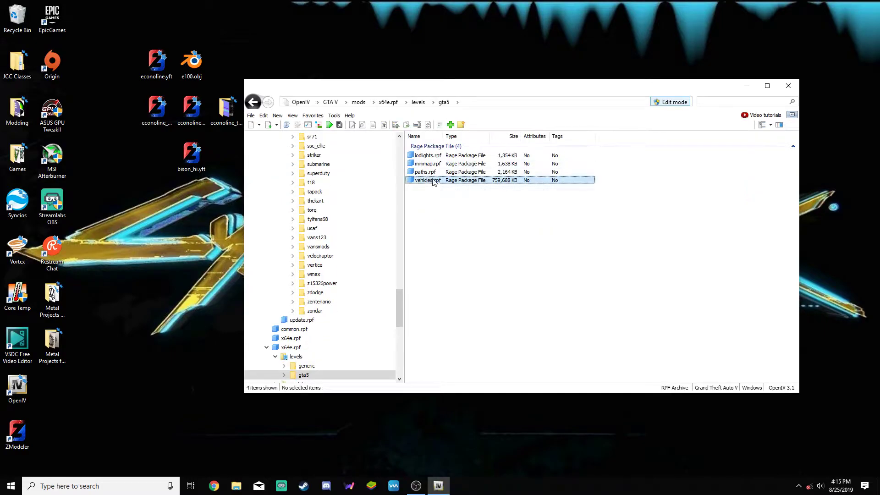
double_click(433, 181)
Step: Find and select the airbus+hi.ytd texture dictionary in vehicles.rpf
scroll(503, 214, down, 10)
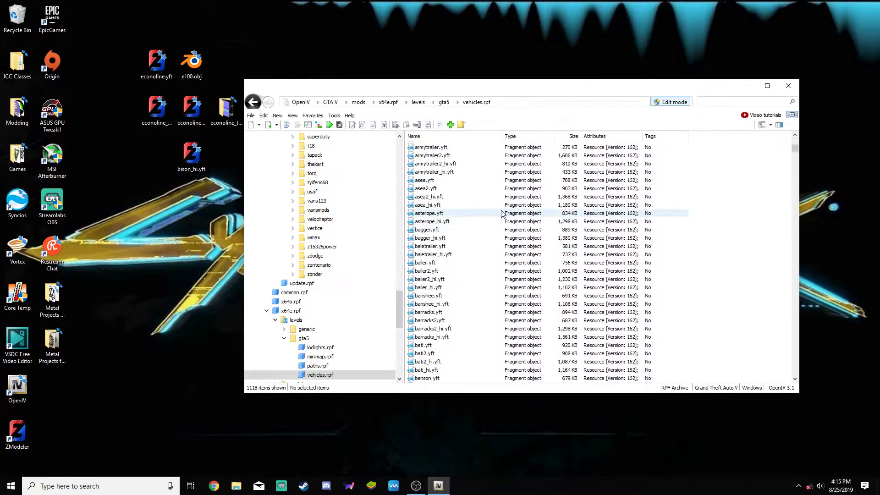
scroll(503, 214, down, 3)
drag(795, 155, 795, 307)
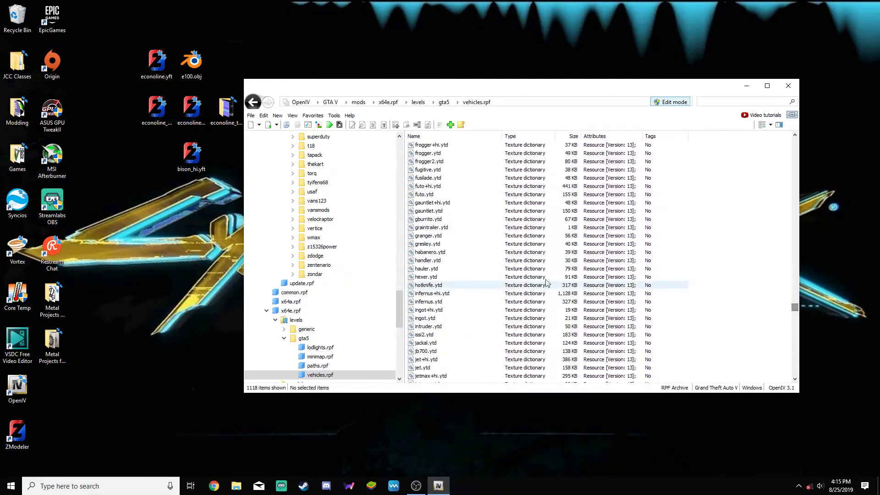
scroll(488, 229, up, 20)
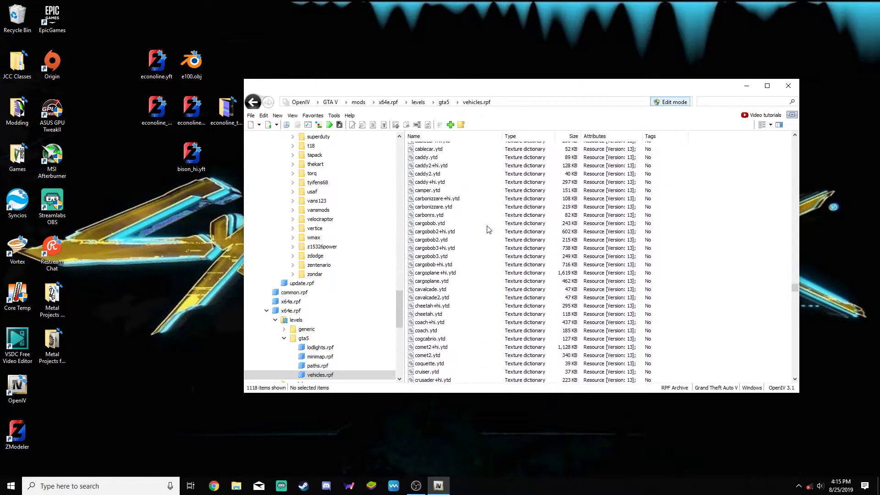
scroll(488, 229, up, 20)
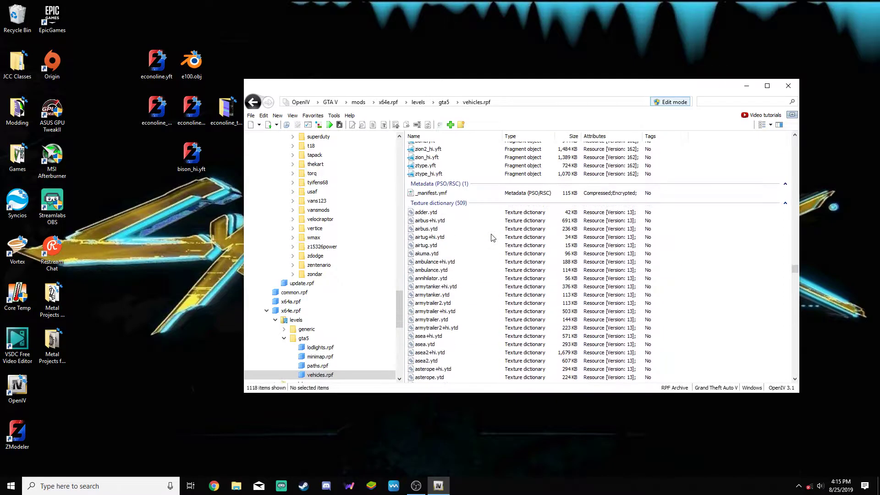
click(444, 221)
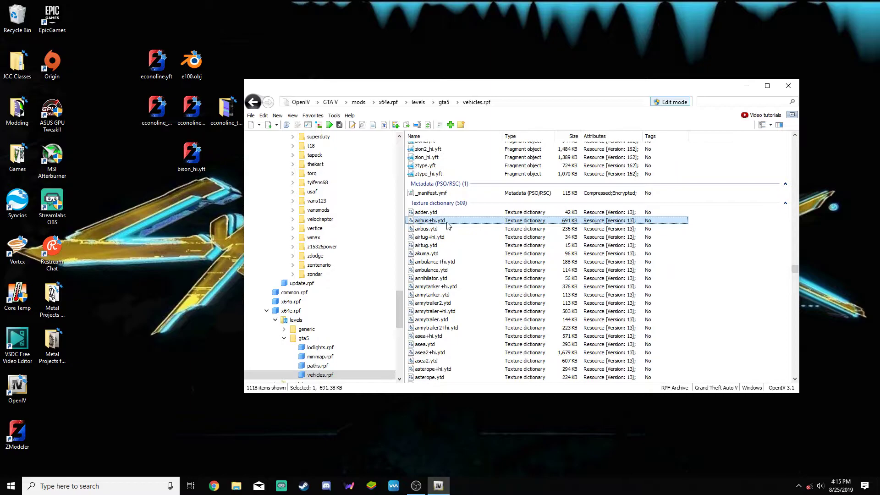
Step: Copy airbus+hi.ytd out of vehicles.rpf onto the desktop
right_click(445, 225)
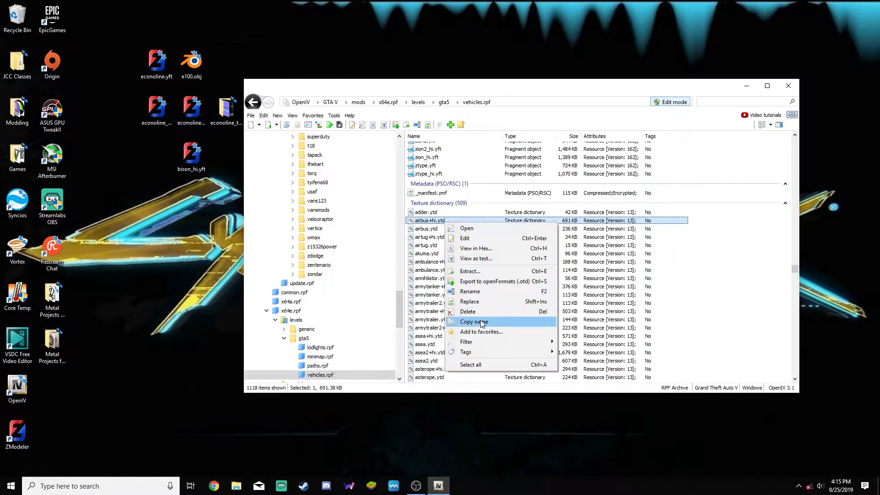
click(421, 221)
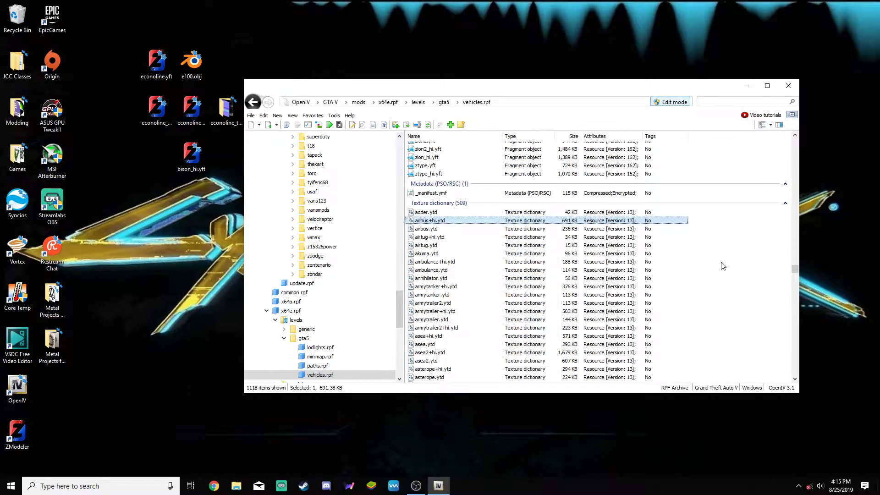
drag(421, 221, 207, 271)
Step: Rename airbus+hi.ytd inside vehicles.rpf to econoline
click(439, 221)
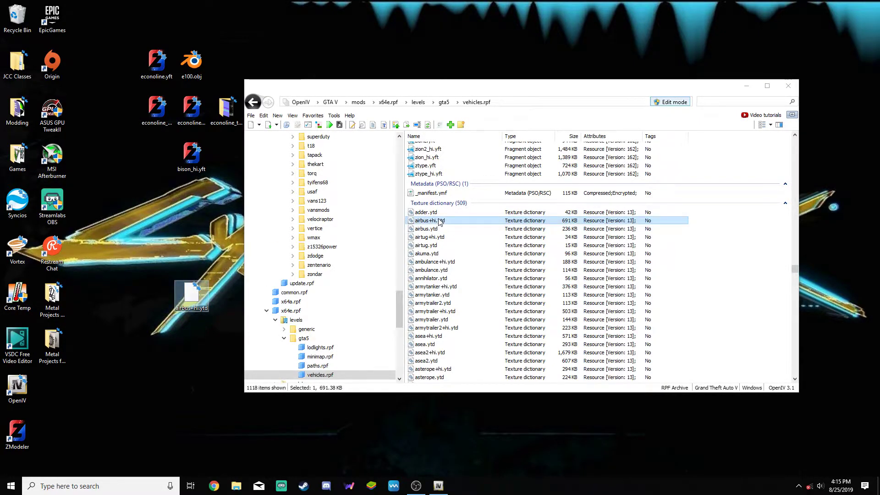
right_click(441, 223)
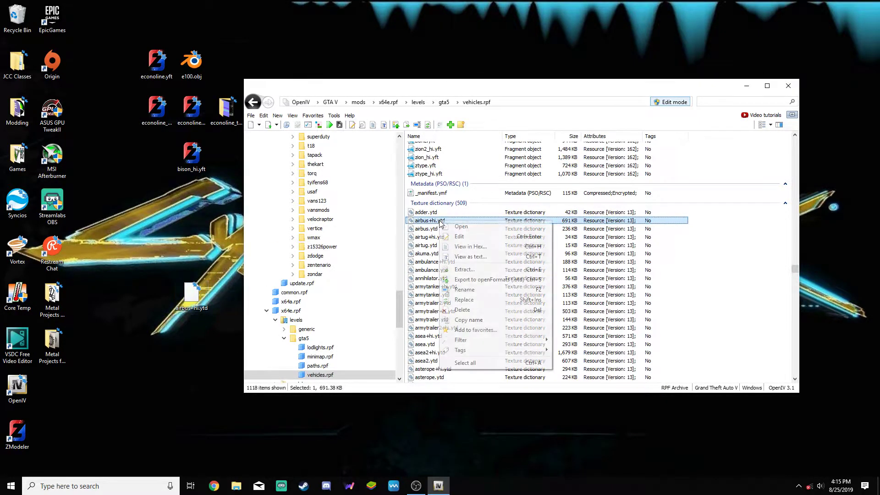
click(465, 291)
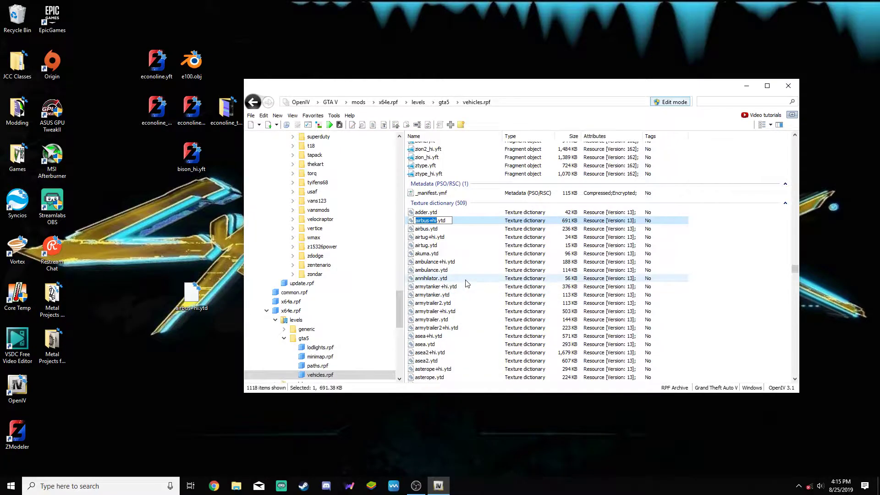
text(econoline_)
key(BackSpace)
Step: Open econoline.ytd in the Texture editor and delete bus_interior_1024 and bus_posters_1024
double_click(449, 220)
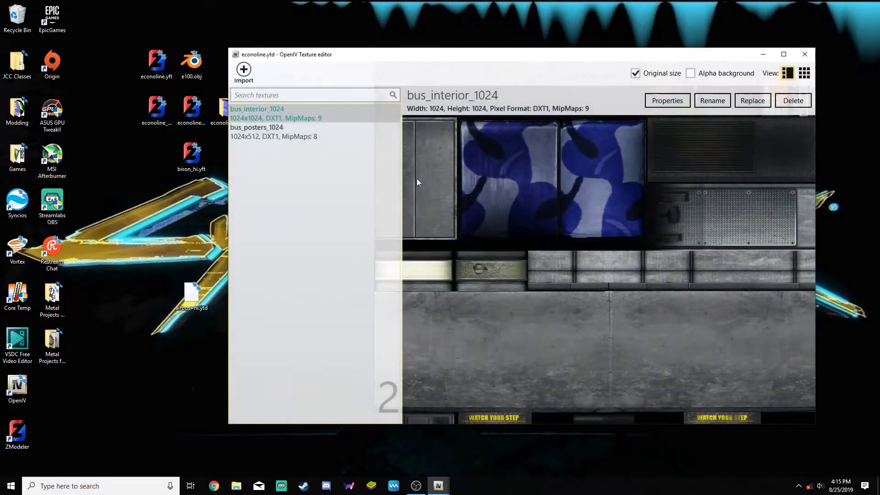
click(793, 100)
click(793, 101)
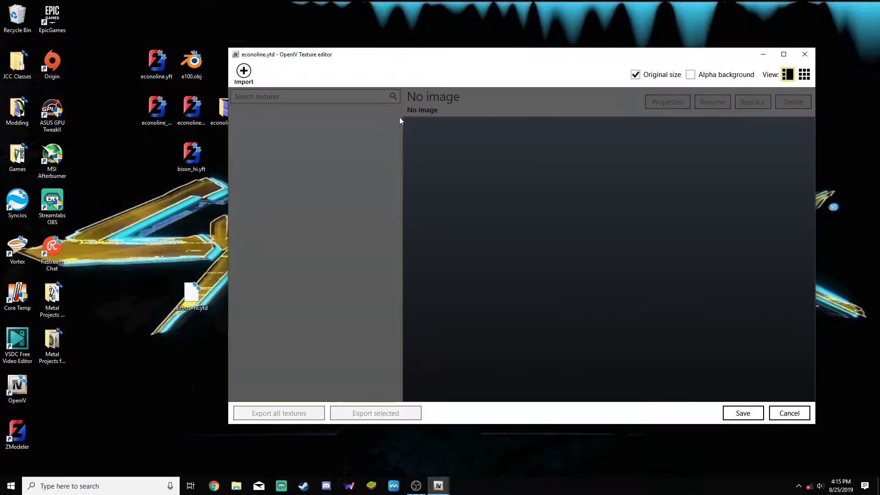
Step: Import all 28 textures from the econoline_textures folder, then open that folder from the desktop
click(243, 73)
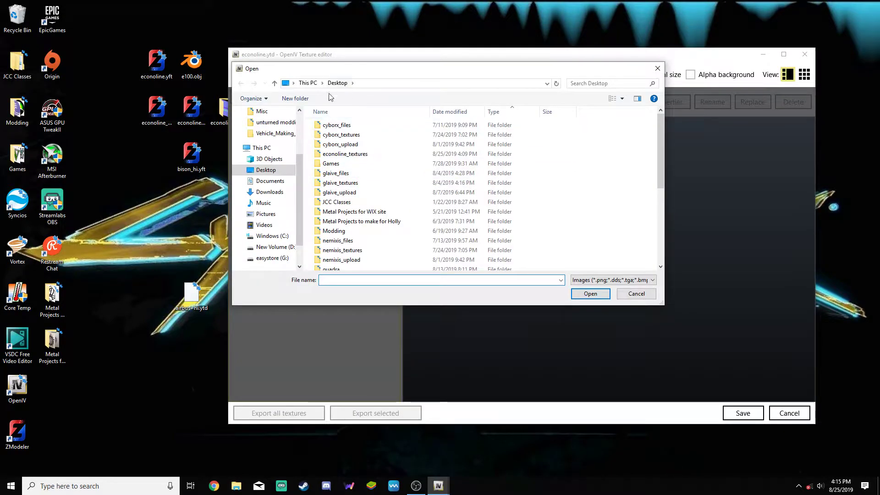
double_click(345, 153)
click(431, 157)
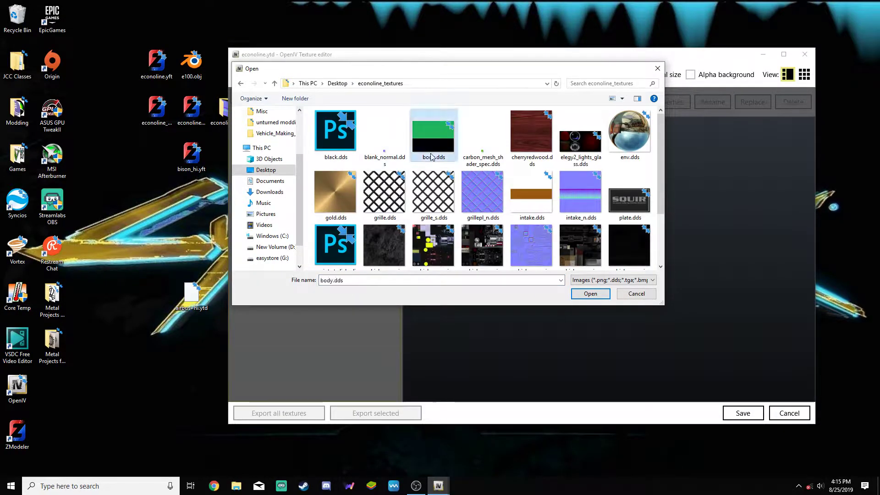
key(ctrl+a)
click(589, 294)
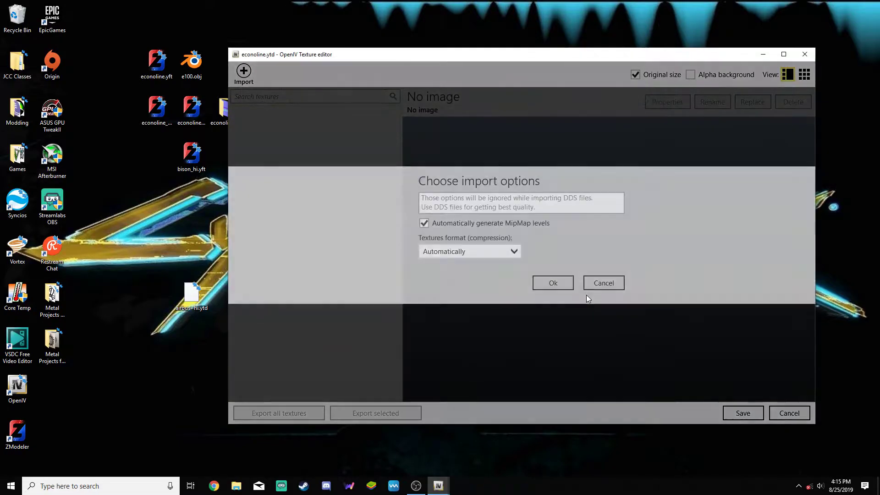
click(551, 284)
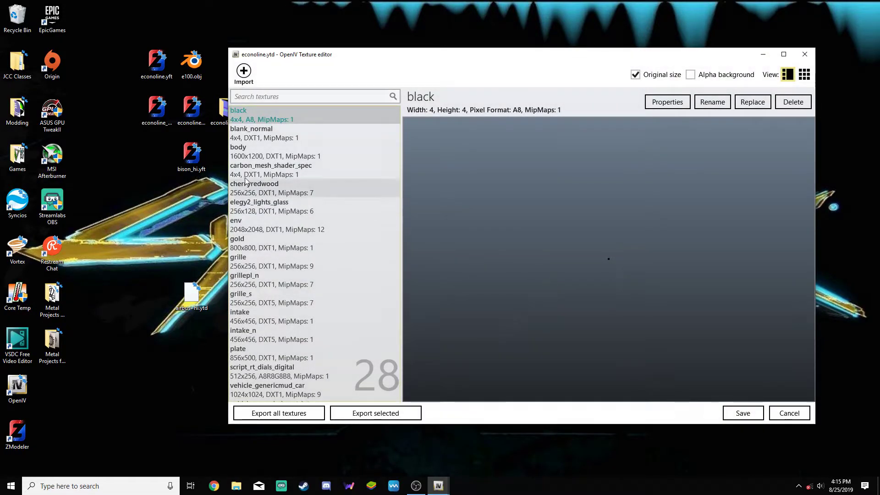
scroll(356, 163, down, 2)
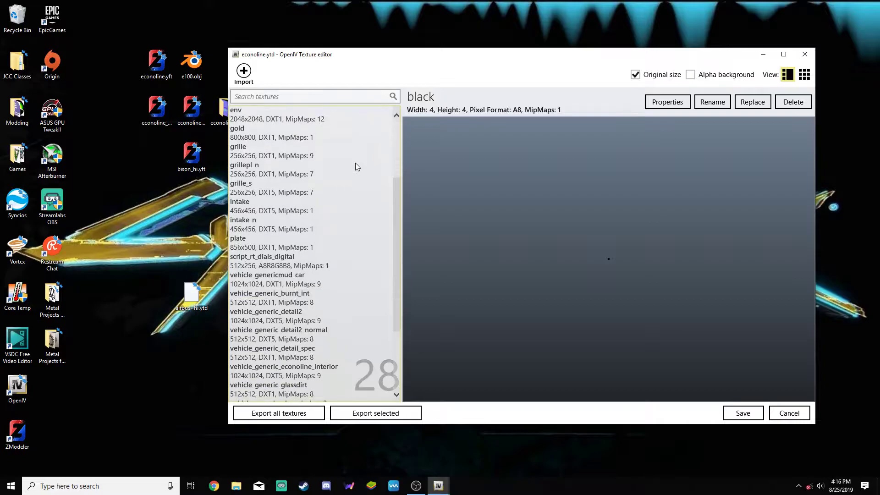
scroll(356, 163, down, 2)
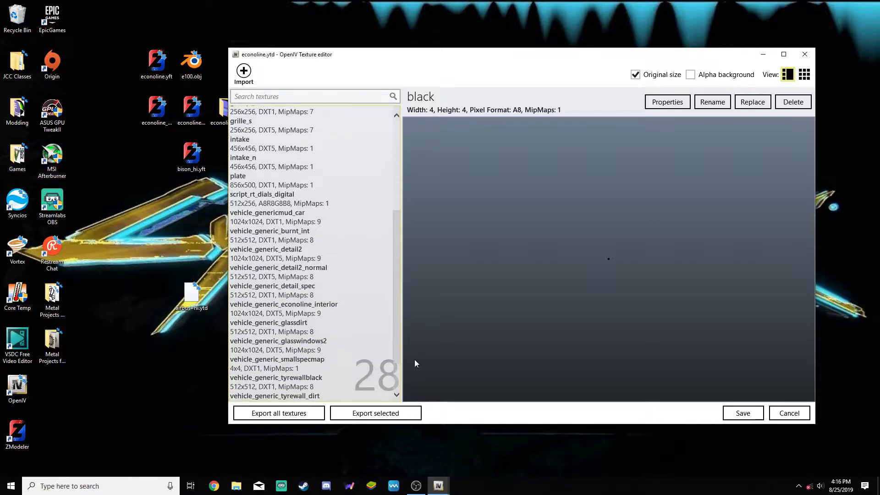
double_click(222, 99)
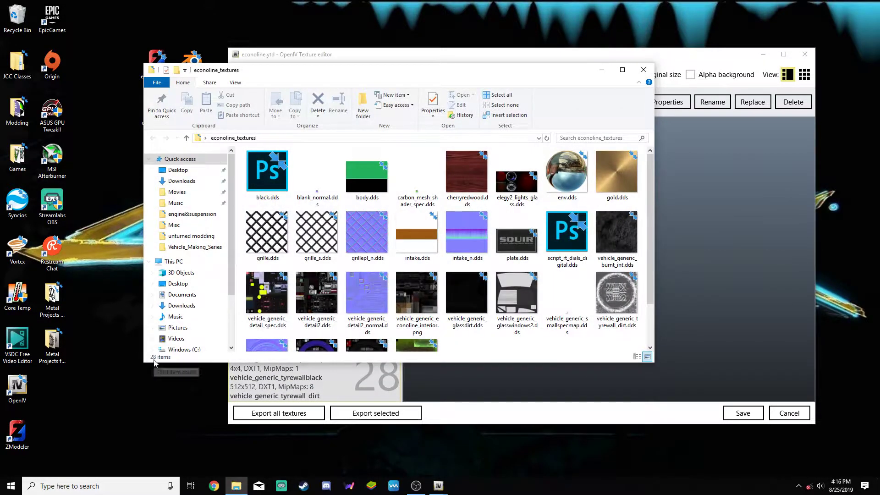
Step: Show econoline_textures in Details view and select vehicle_generic_econoline_interior.png
click(644, 70)
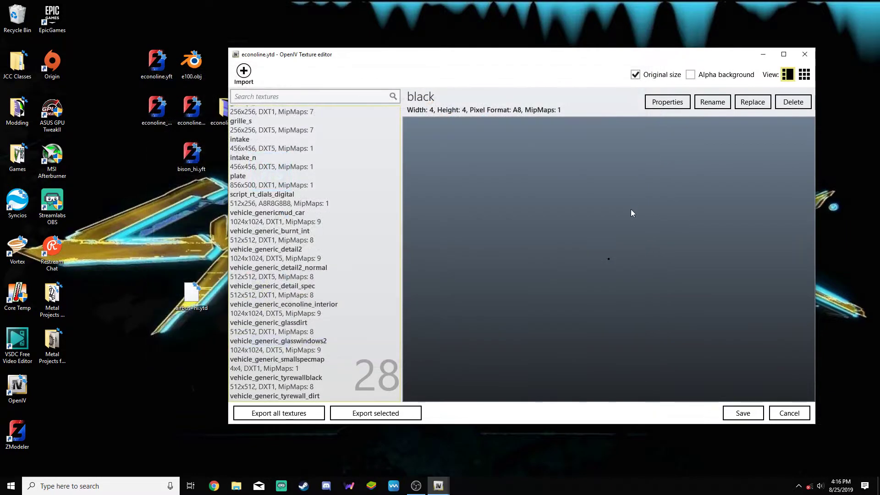
double_click(221, 106)
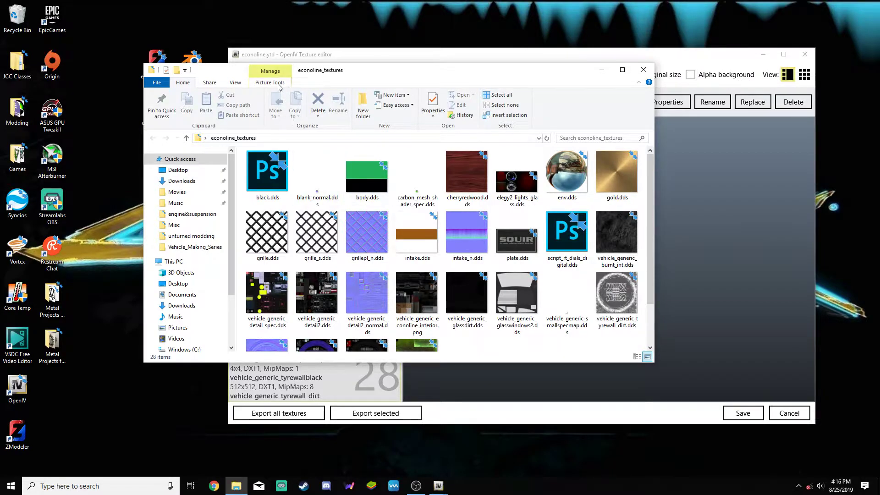
click(236, 83)
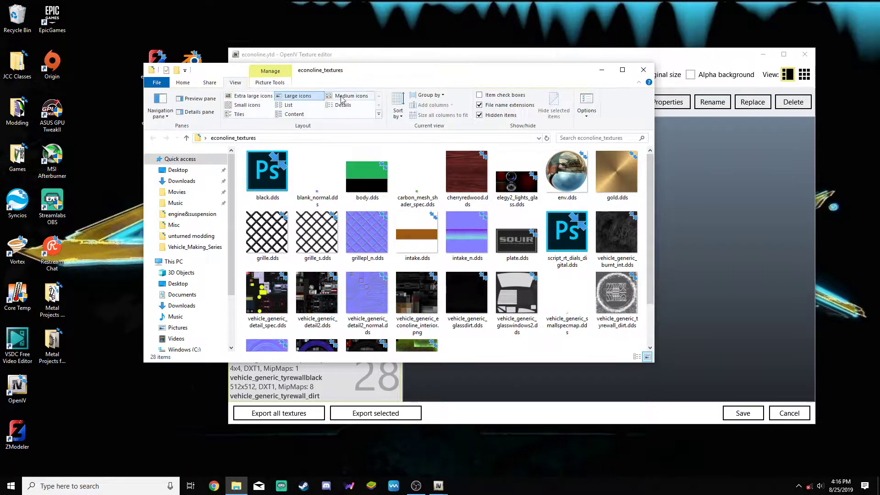
click(342, 105)
scroll(483, 226, down, 3)
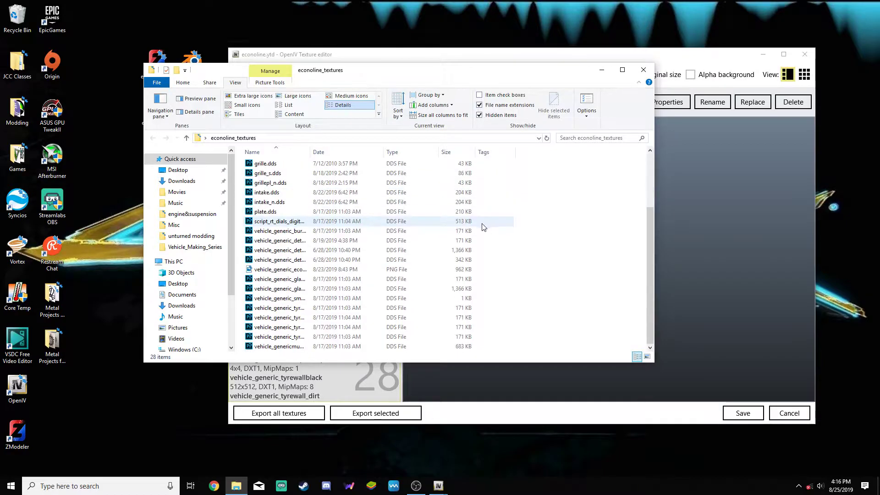
click(400, 269)
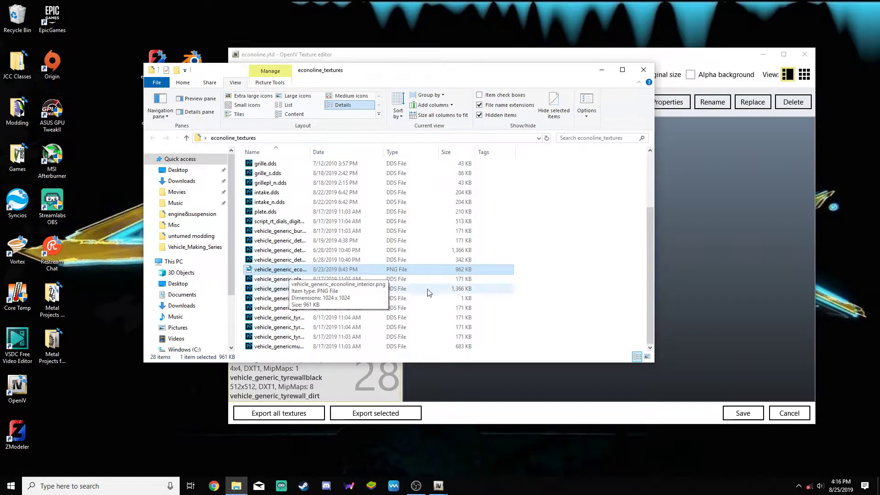
scroll(426, 298, up, 1)
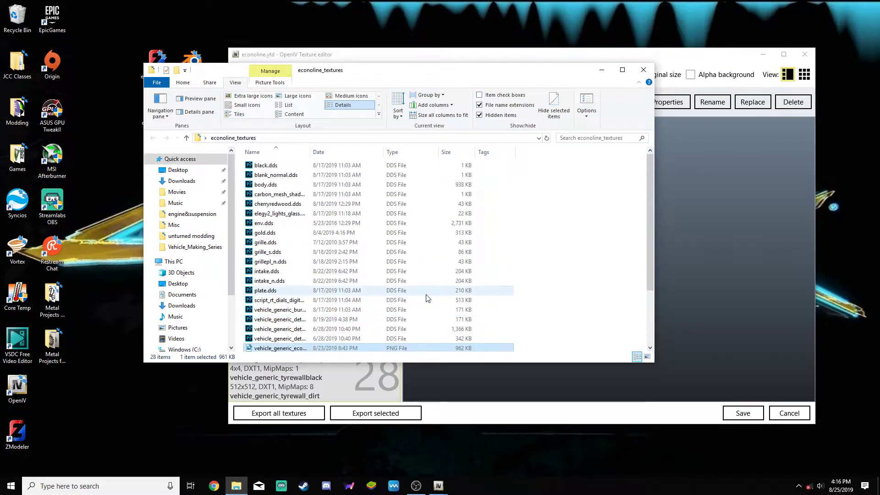
scroll(554, 307, down, 1)
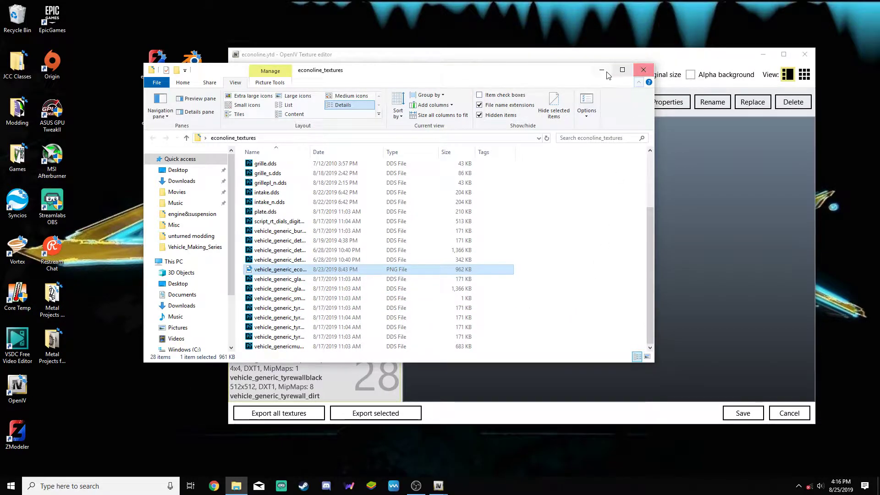
drag(564, 74, 463, 51)
click(562, 207)
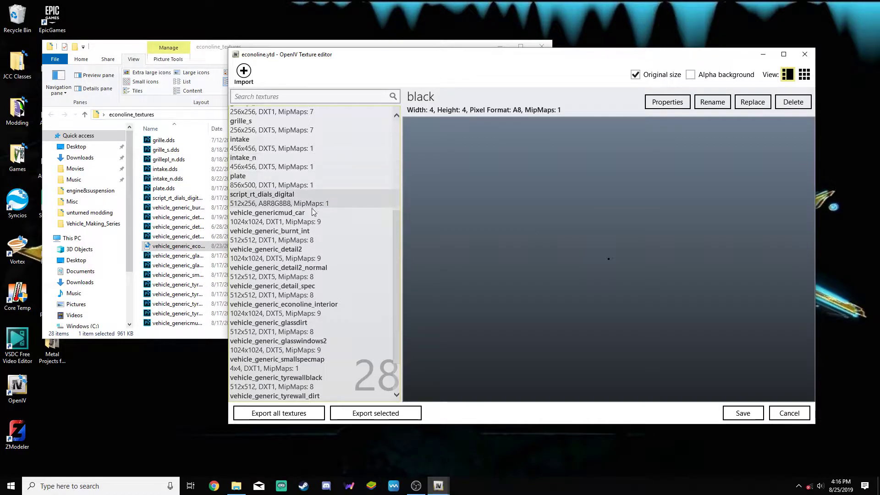
Step: Export vehicle_generic_econoline_interior to the desktop as DDS and save econoline.ytd
scroll(314, 229, down, 1)
scroll(316, 249, up, 2)
scroll(317, 246, down, 3)
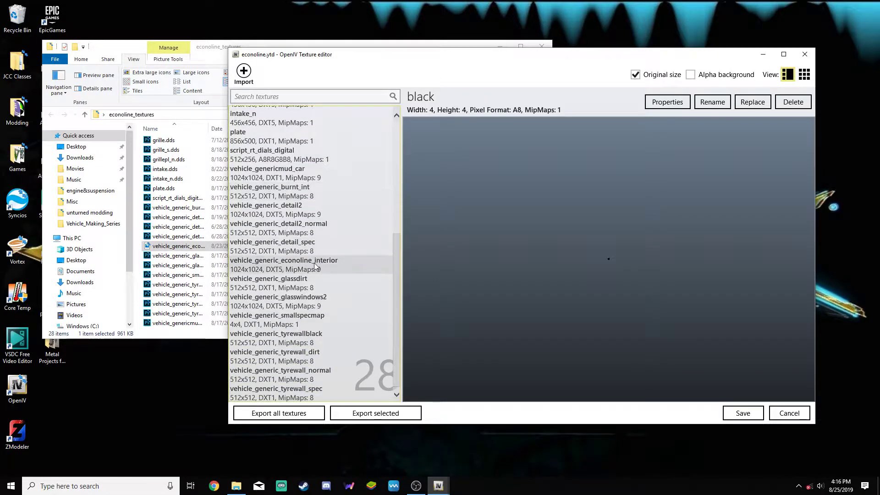
click(316, 265)
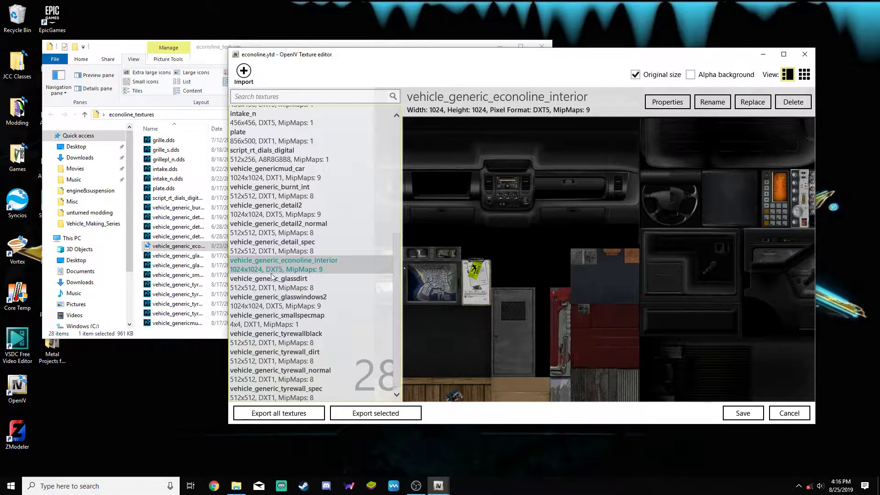
drag(272, 276, 192, 389)
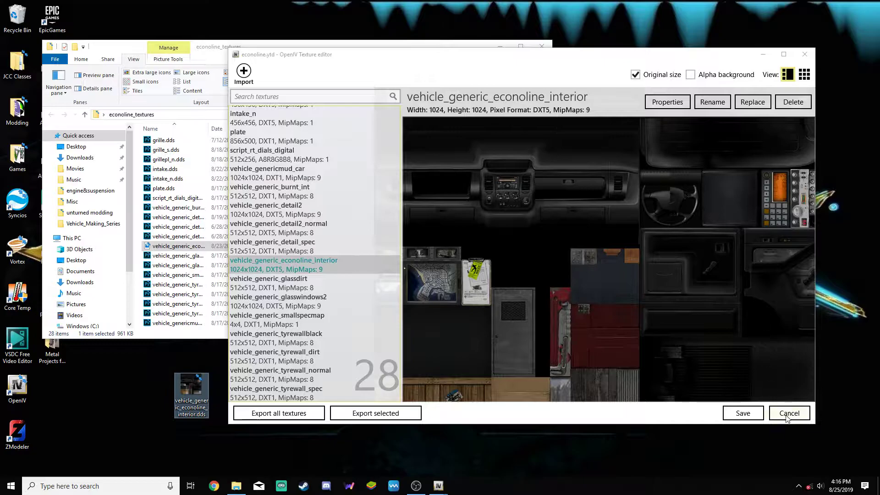
click(741, 414)
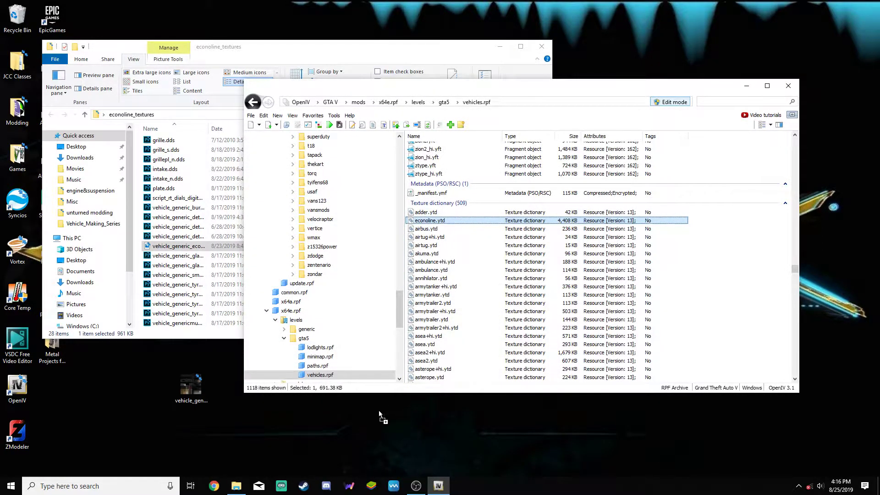
Step: Copy econoline.ytd to the desktop and permanently delete it from vehicles.rpf
drag(379, 411, 381, 412)
click(453, 223)
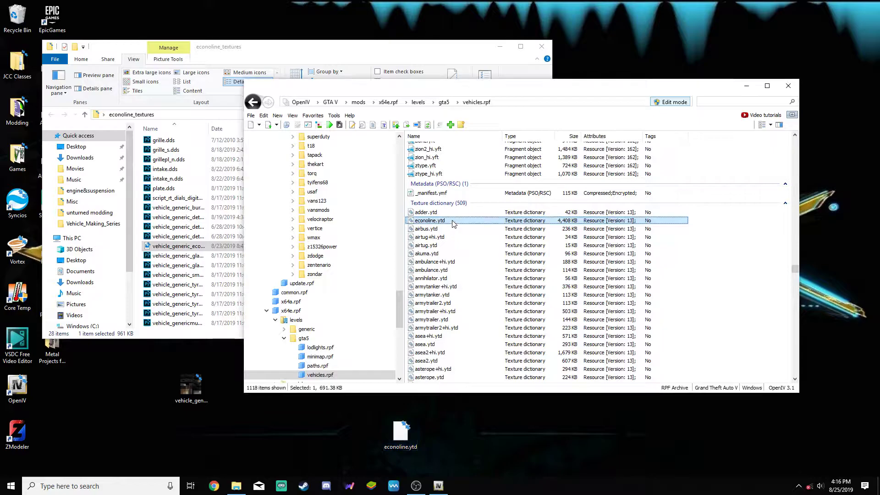
right_click(453, 223)
click(485, 309)
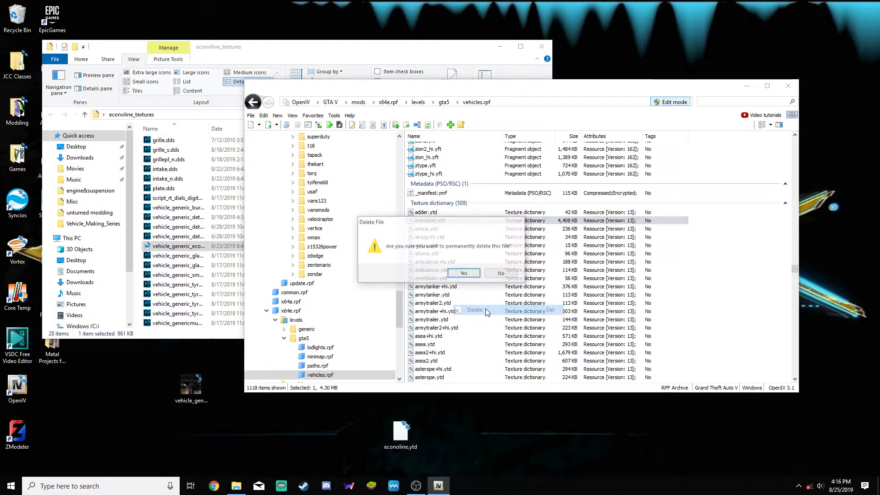
click(469, 276)
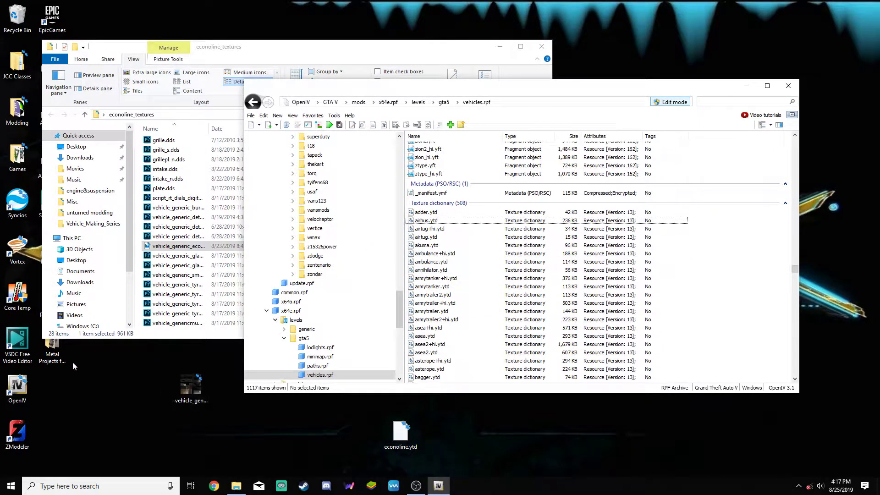
click(240, 53)
Step: Swap the interior PNG in econoline_textures for the exported DDS, then add airbus+hi.ytd to vehicles.rpf
right_click(205, 248)
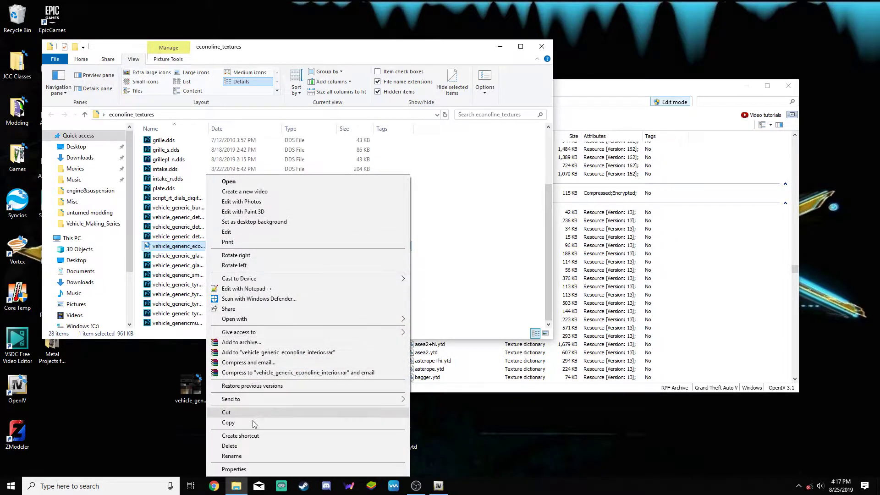
click(256, 446)
click(477, 284)
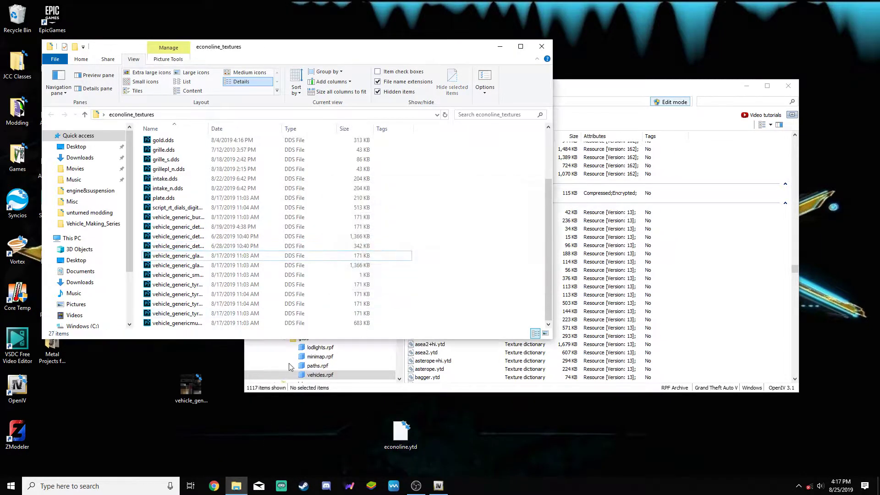
drag(190, 388, 459, 209)
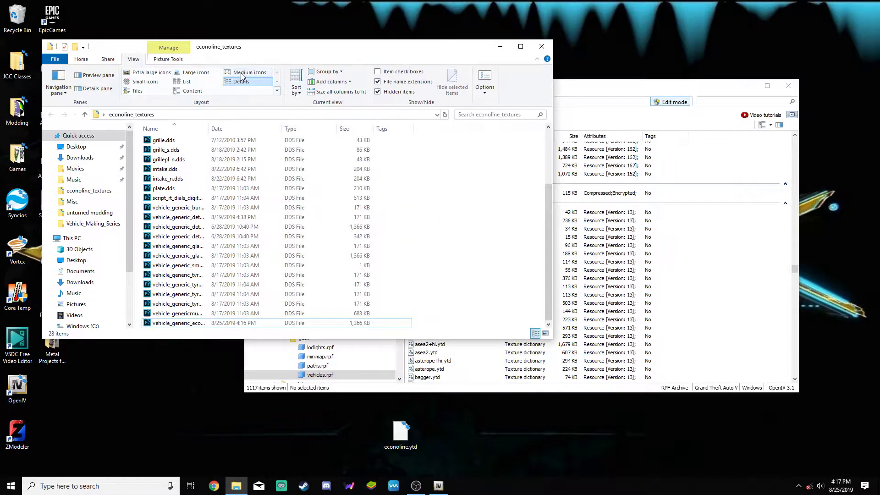
click(195, 73)
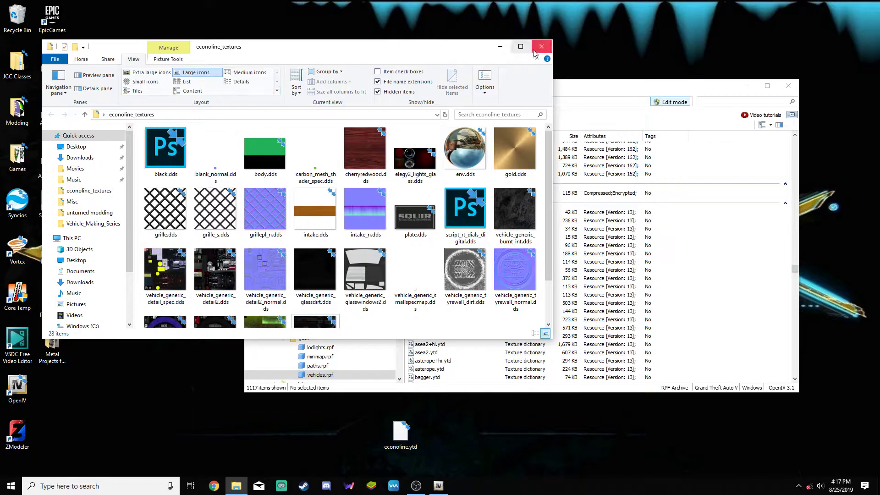
click(542, 46)
drag(192, 293, 723, 239)
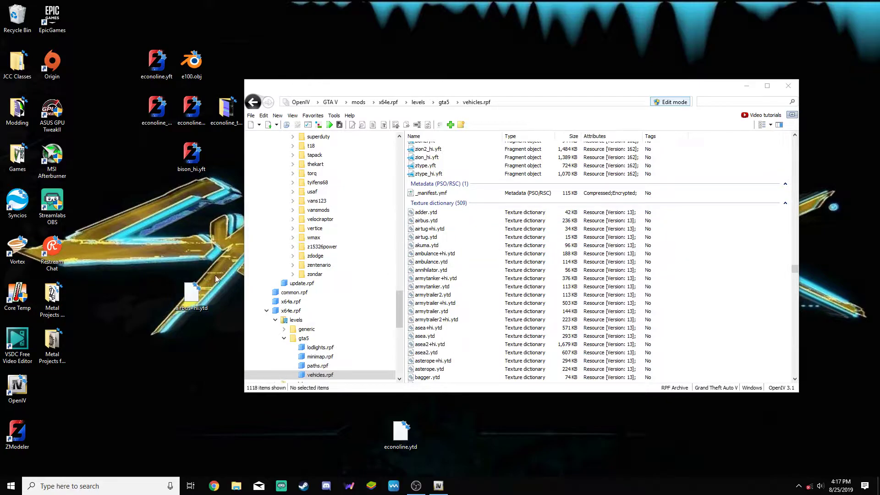
Step: Delete the airbus+hi.ytd copy from the desktop
click(795, 345)
click(795, 270)
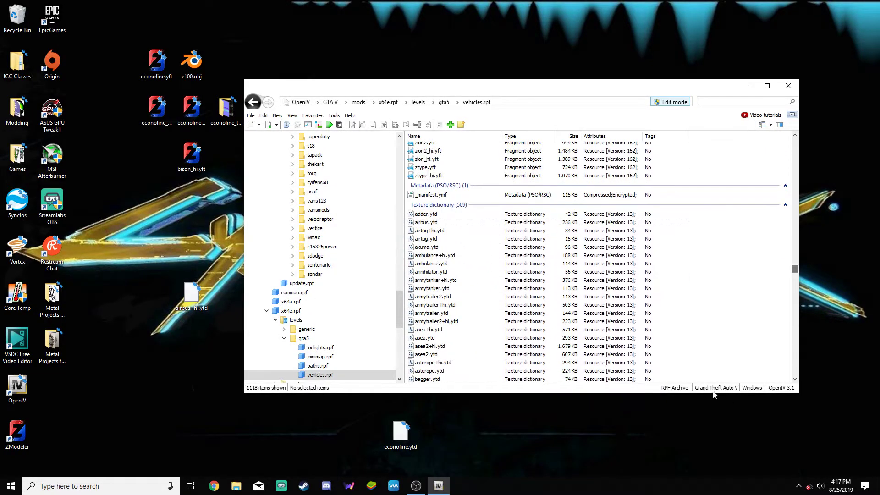
drag(795, 269, 778, 375)
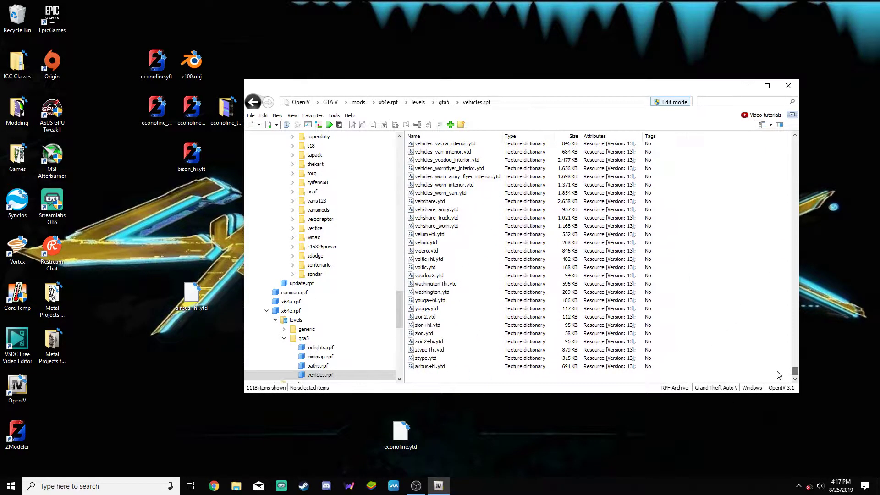
click(194, 288)
key(Delete)
key(Return)
Step: Move econoline.ytd on the desktop and delete bison_hi.yft and e100.obj
drag(407, 447, 164, 162)
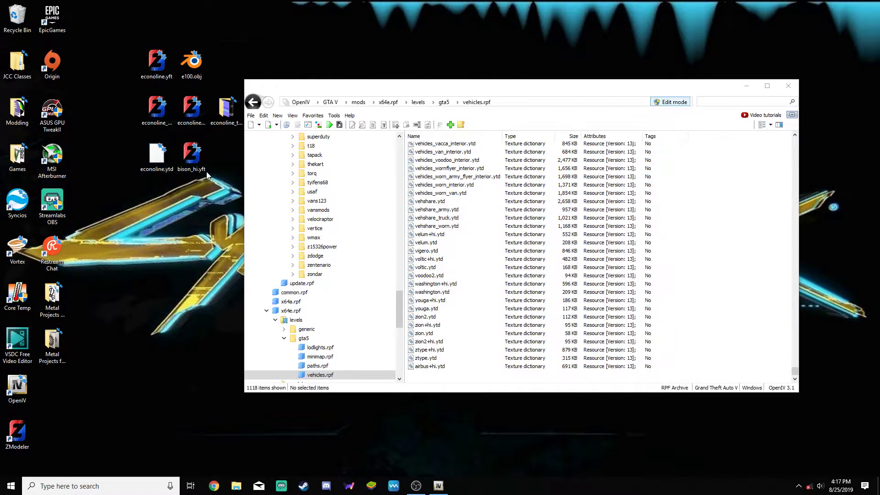
click(192, 157)
key(Delete)
key(Return)
click(192, 62)
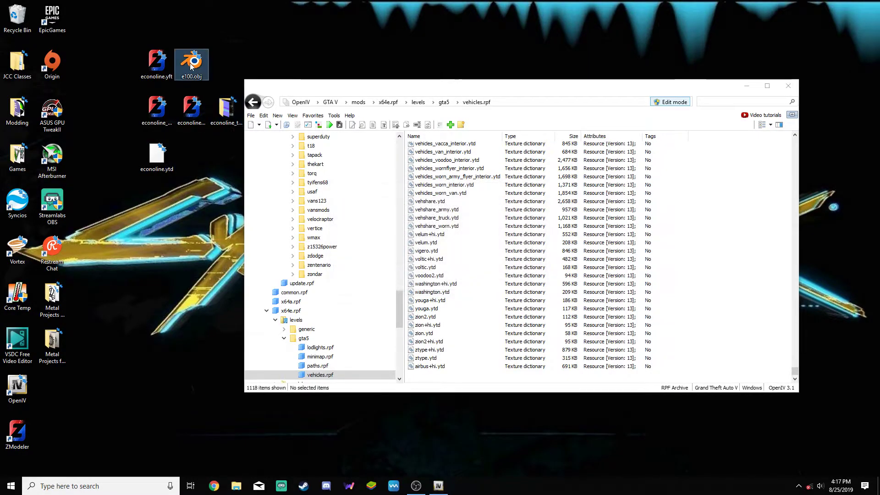
key(Delete)
key(Return)
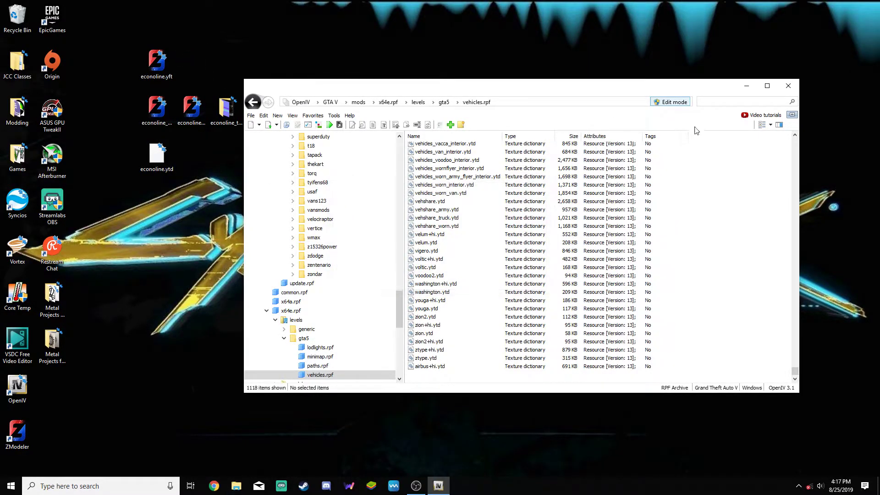
Step: Open the econoline dlcpack folder to confirm dlc.rpf, then minimize OpenIV
scroll(691, 193, up, 20)
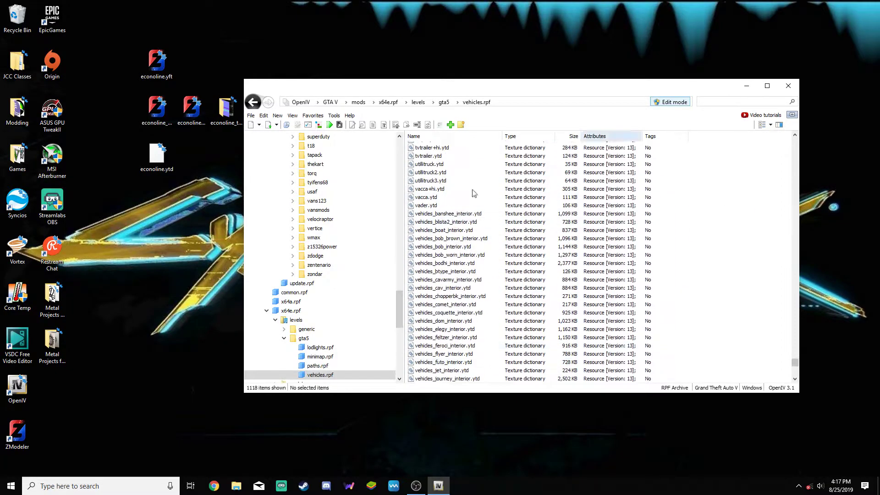
scroll(323, 237, up, 5)
scroll(323, 238, up, 20)
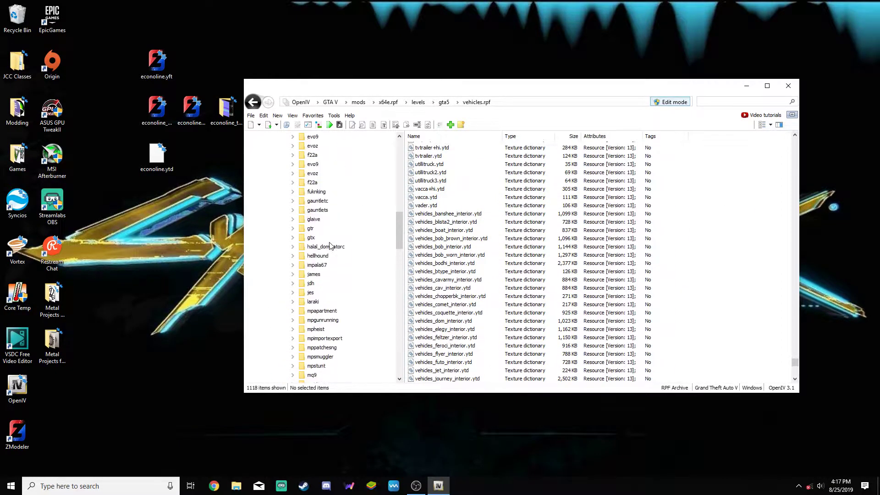
scroll(328, 240, up, 4)
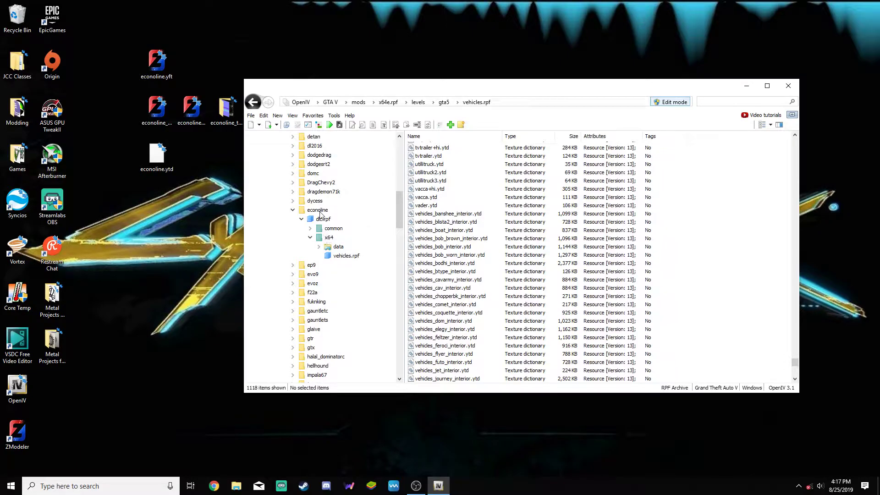
click(316, 211)
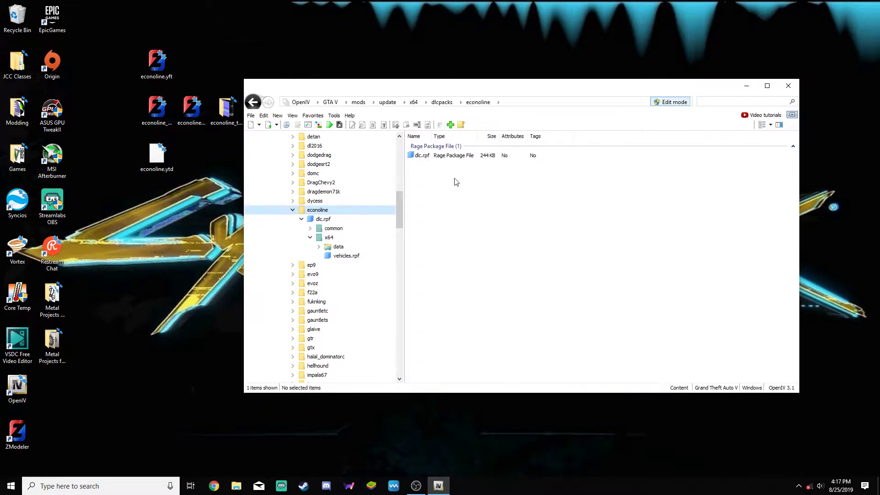
click(746, 86)
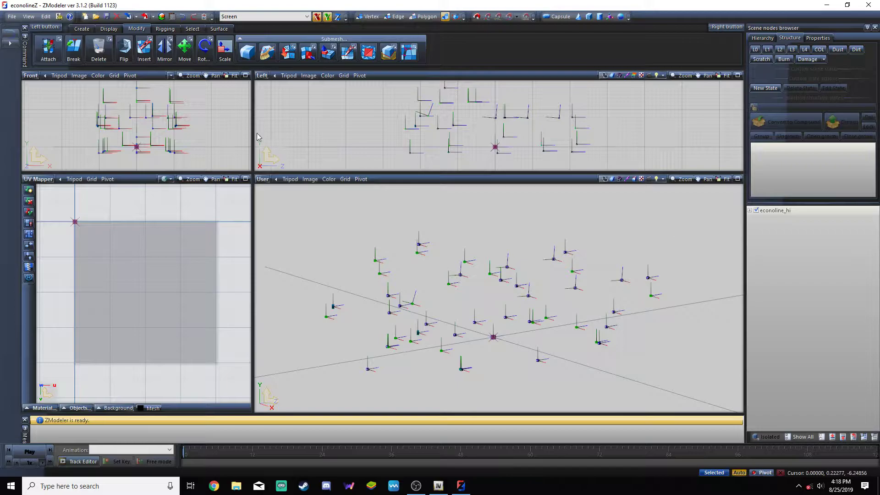
Step: Open the Textures Browser and select the econoline interior PNG texture
click(172, 17)
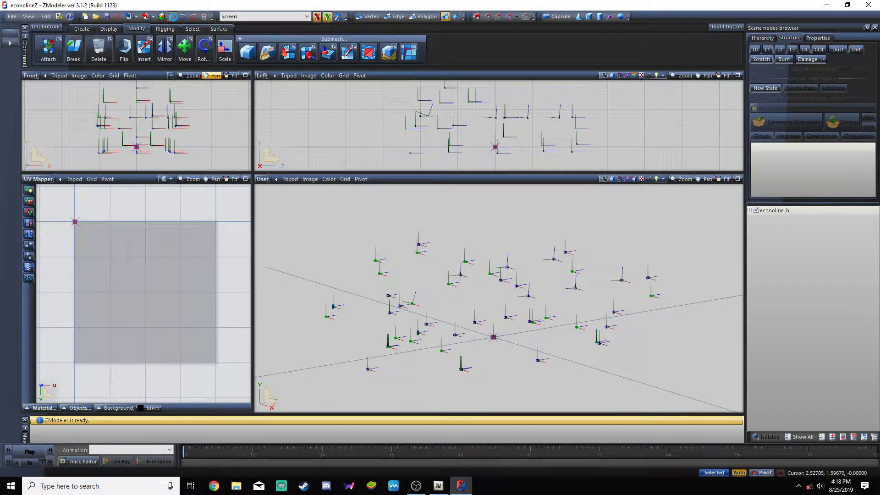
click(158, 145)
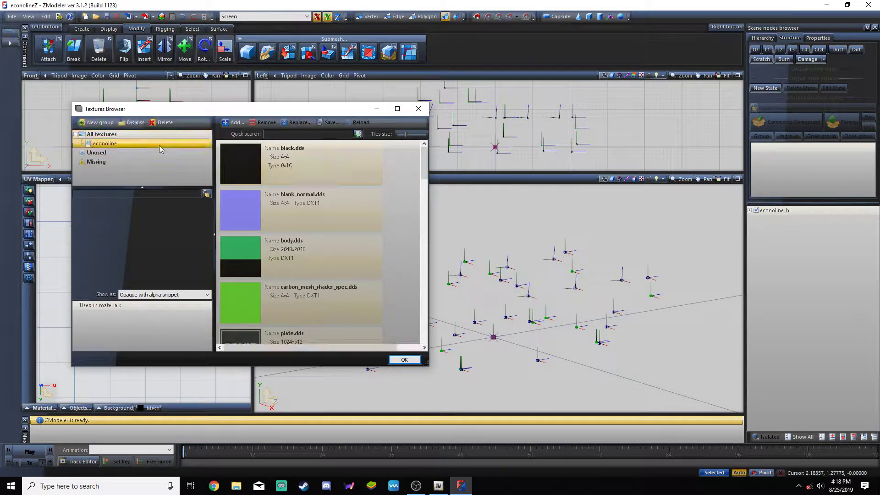
scroll(339, 193, down, 5)
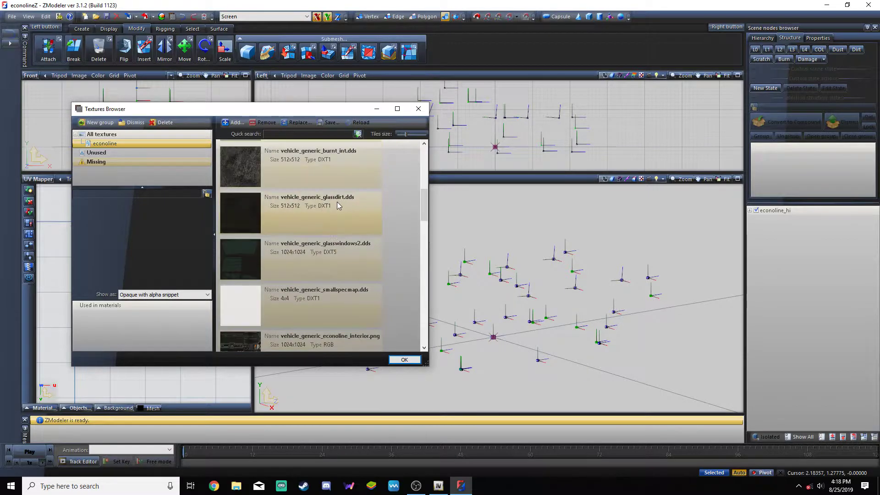
scroll(337, 208, down, 3)
scroll(337, 208, down, 2)
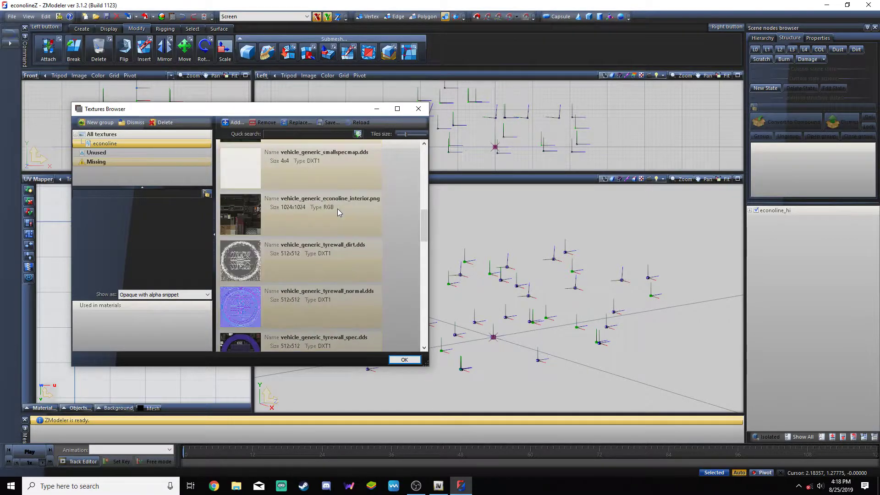
click(286, 217)
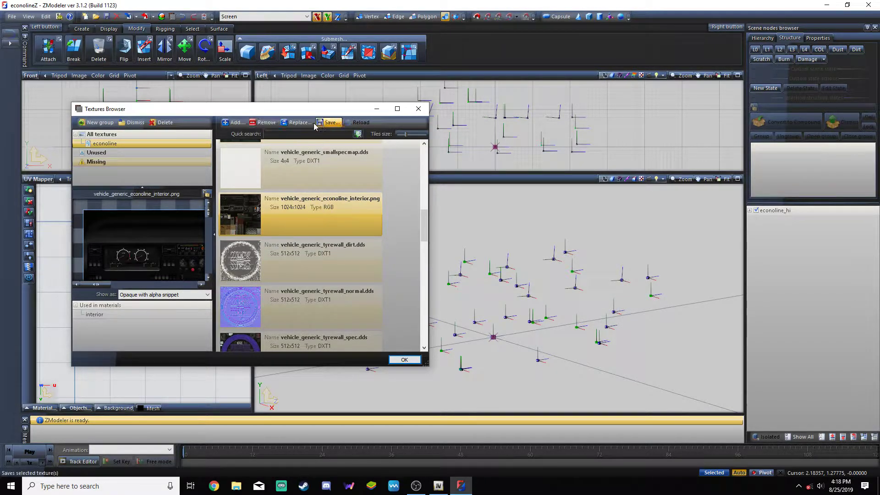
Step: Replace it with vehicle_generic_econoline_interior.dds from econoline_textures and close the browser
click(297, 122)
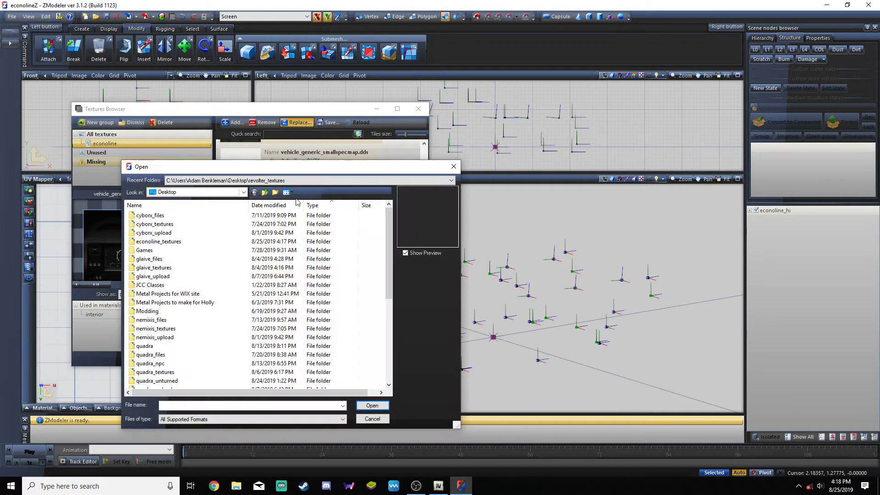
double_click(173, 242)
scroll(197, 255, down, 2)
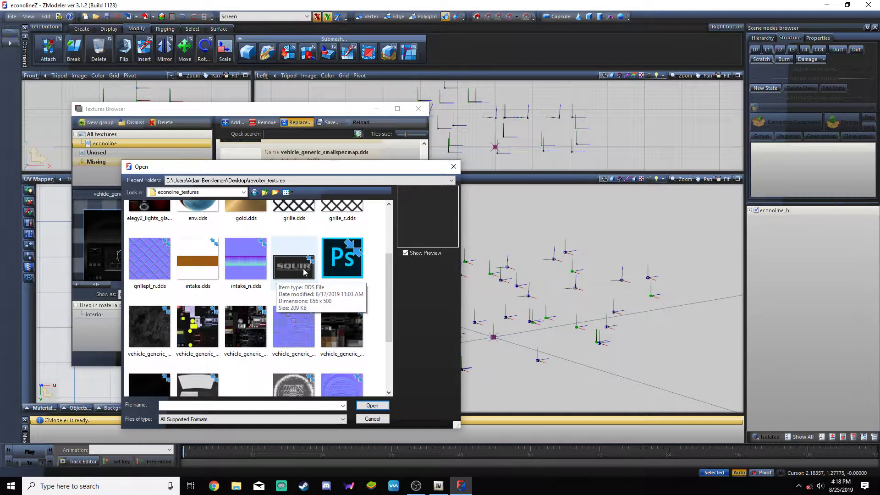
click(346, 332)
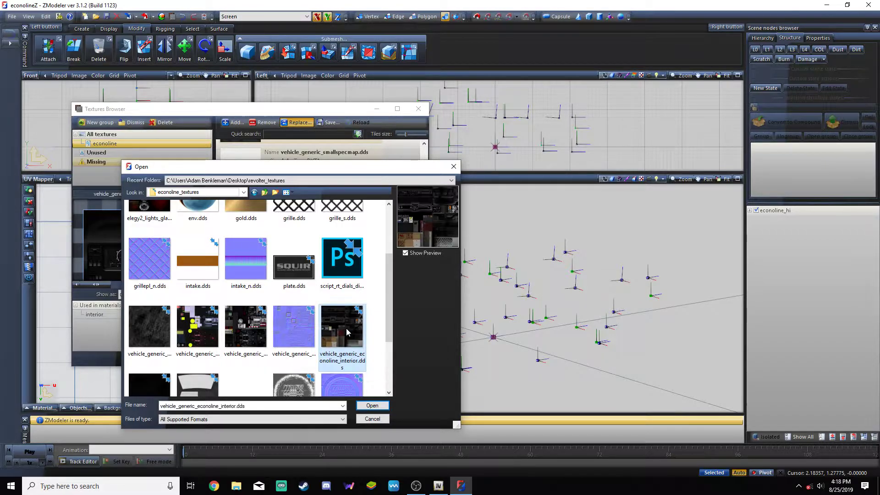
click(374, 406)
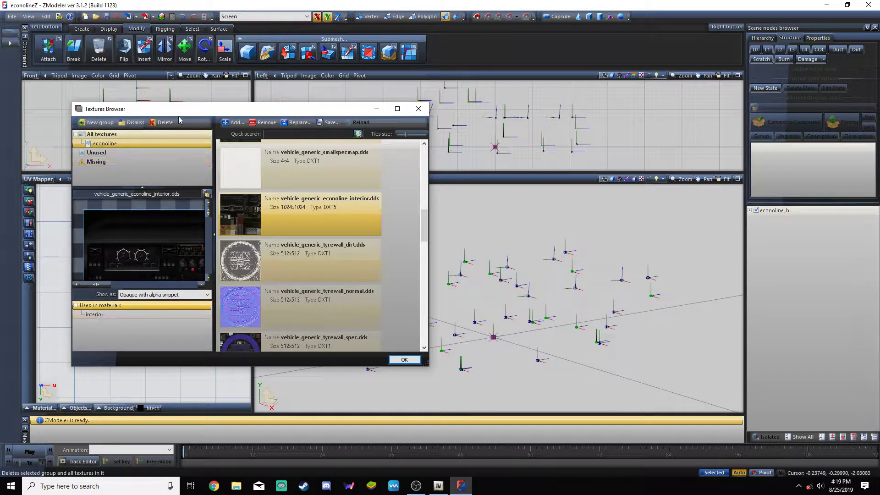
click(404, 360)
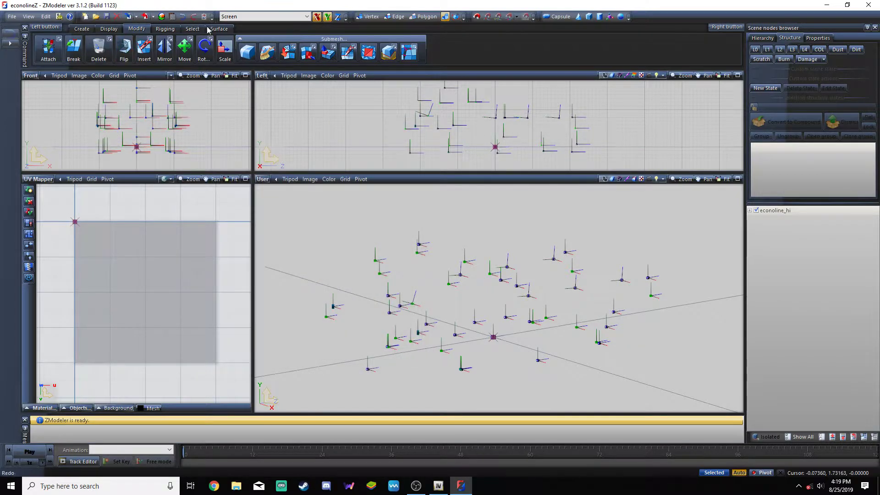
Step: Rename the econoline_hi node to econoline and display its L0 geometry
click(797, 210)
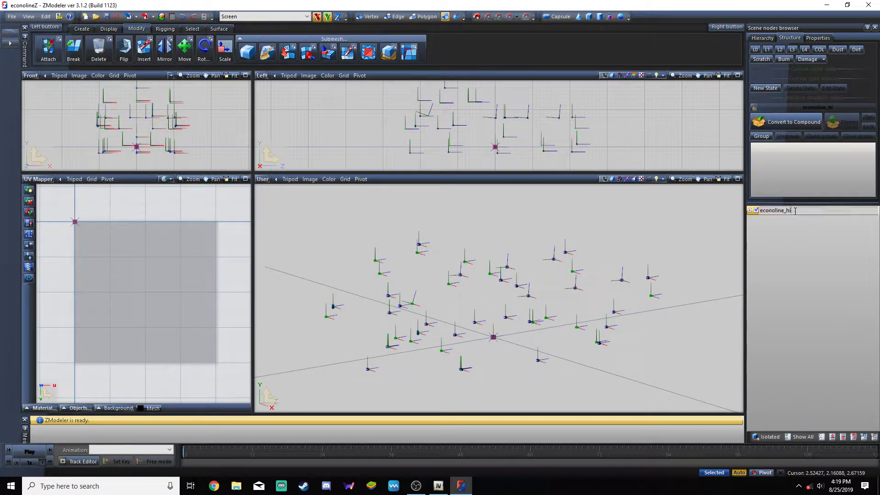
key(BackSpace)
key(Return)
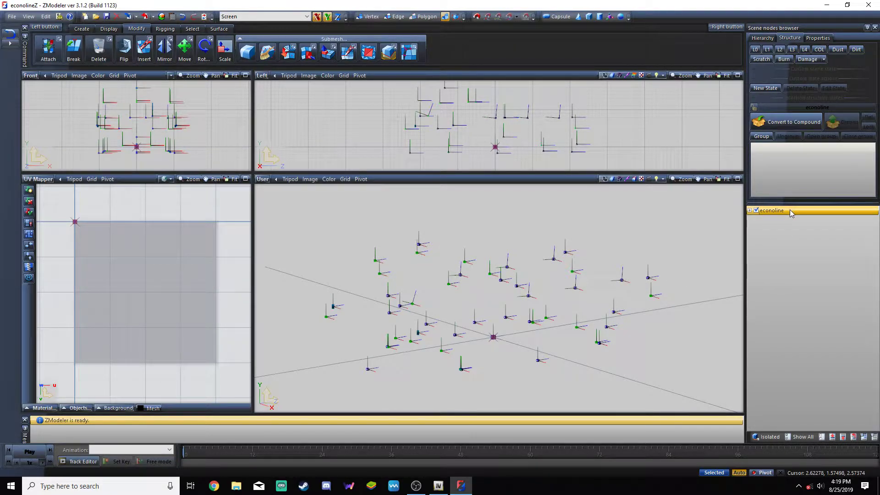
click(755, 49)
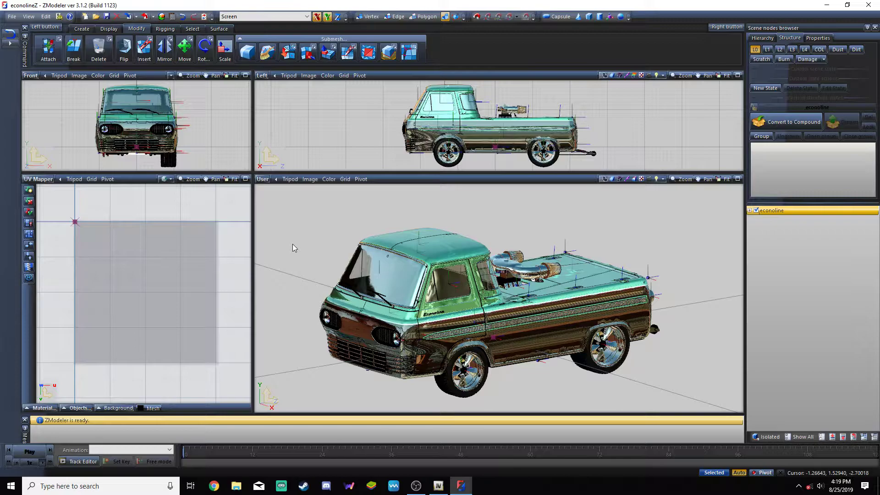
Step: Scroll through the model's list of materials in the Material Browser, then close it
click(162, 16)
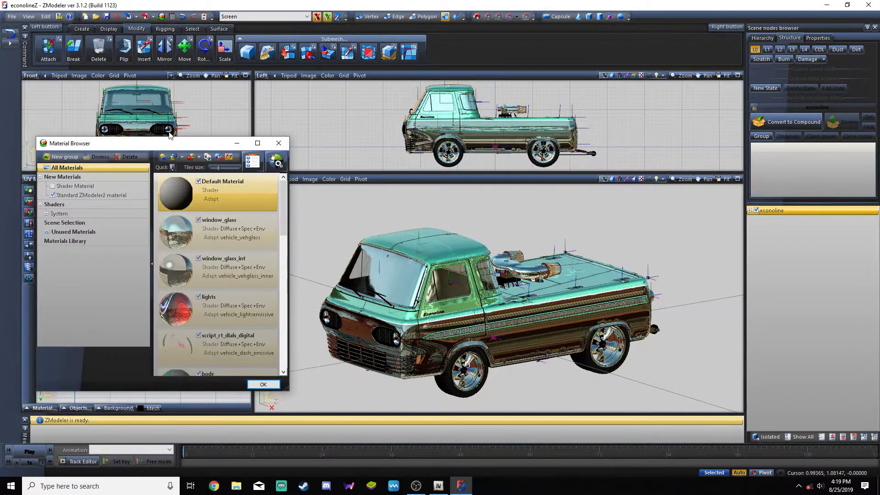
scroll(198, 258, down, 2)
scroll(197, 257, down, 3)
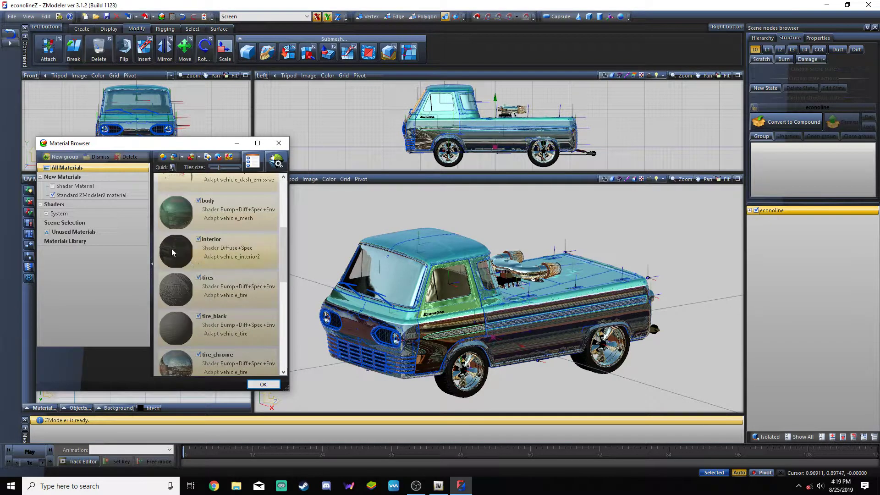
click(263, 384)
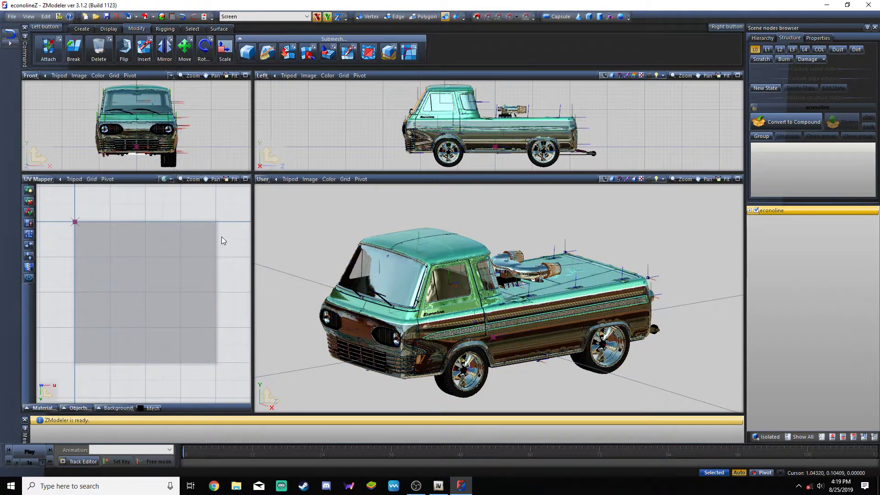
Step: Export the model as econoline.yft, overwriting the existing file
click(146, 17)
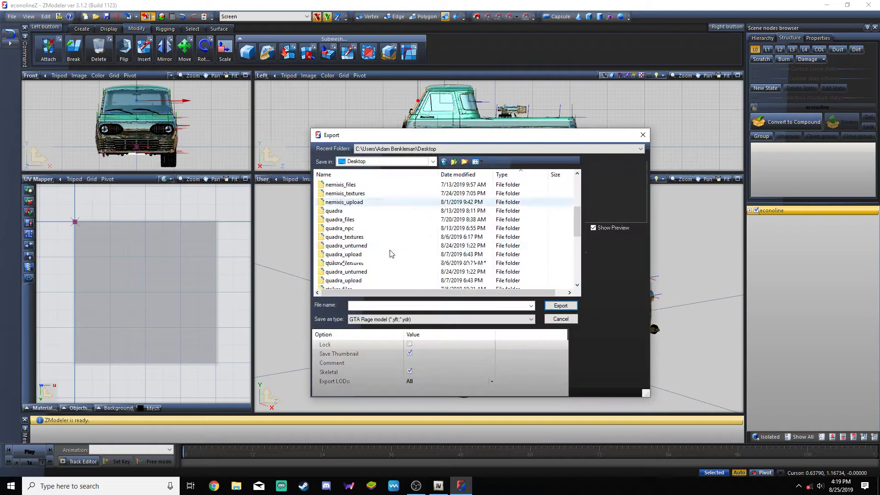
scroll(391, 254, down, 5)
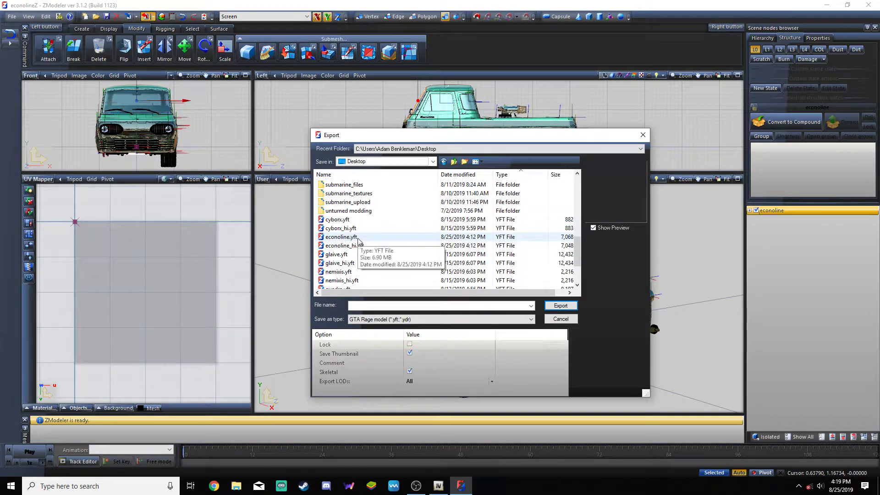
click(359, 237)
click(561, 305)
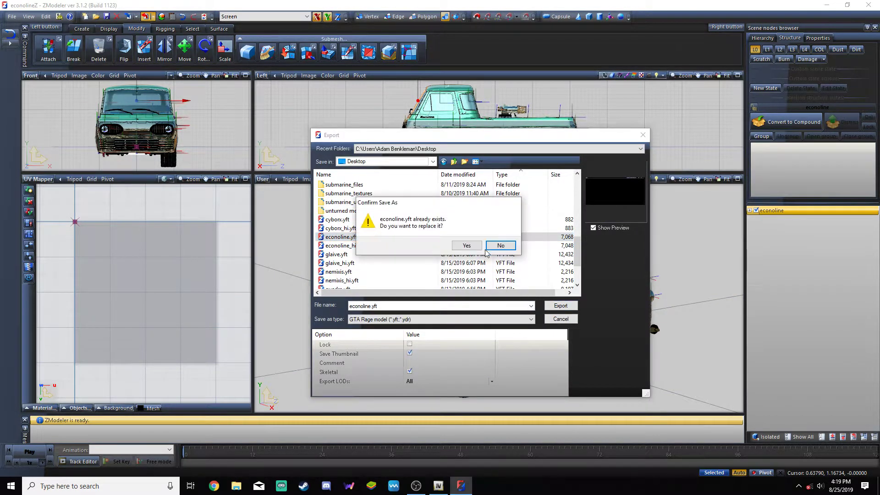
click(477, 249)
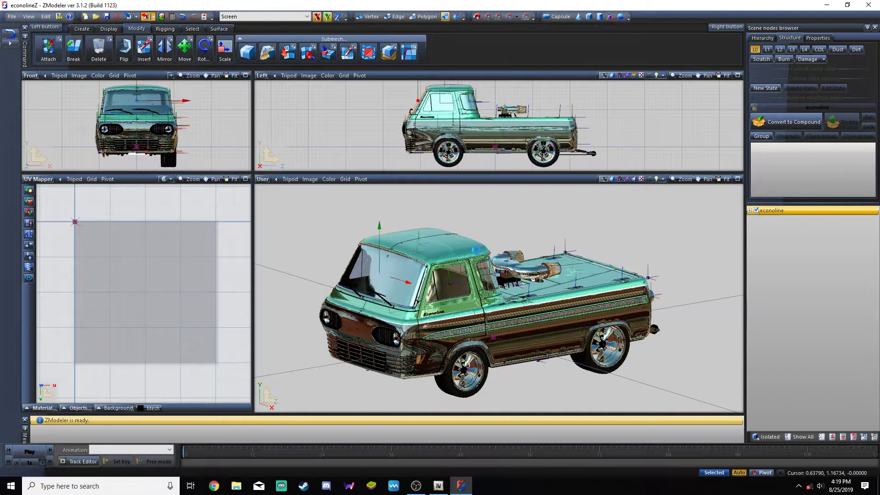
Step: Rename the node to econoline_hi, export it over econoline_hi.yft, then save the scene
click(793, 211)
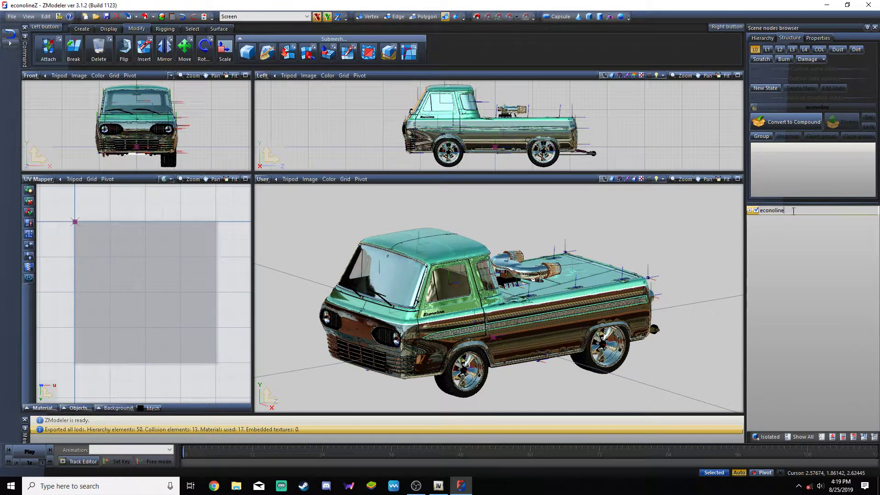
key(Return)
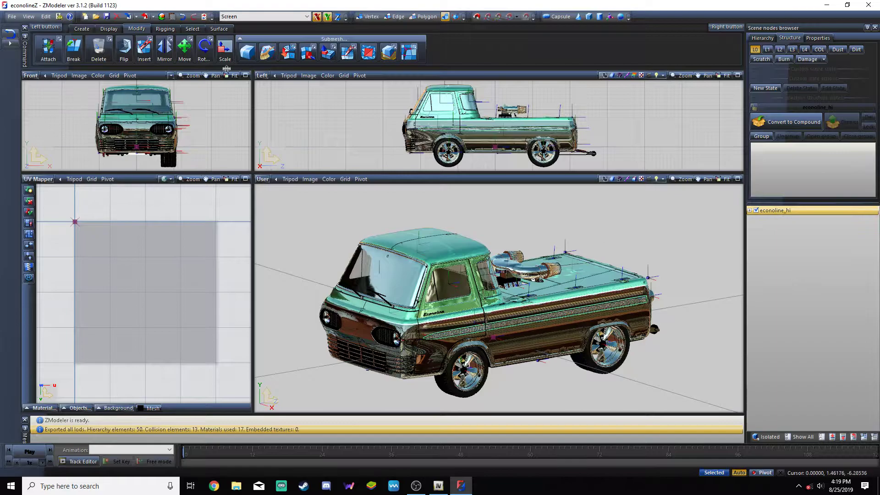
click(153, 16)
click(146, 17)
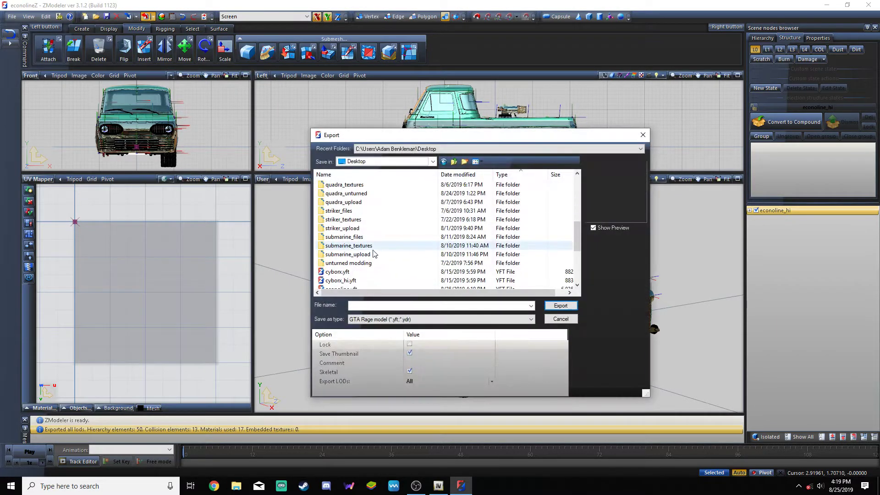
scroll(374, 254, down, 2)
click(362, 246)
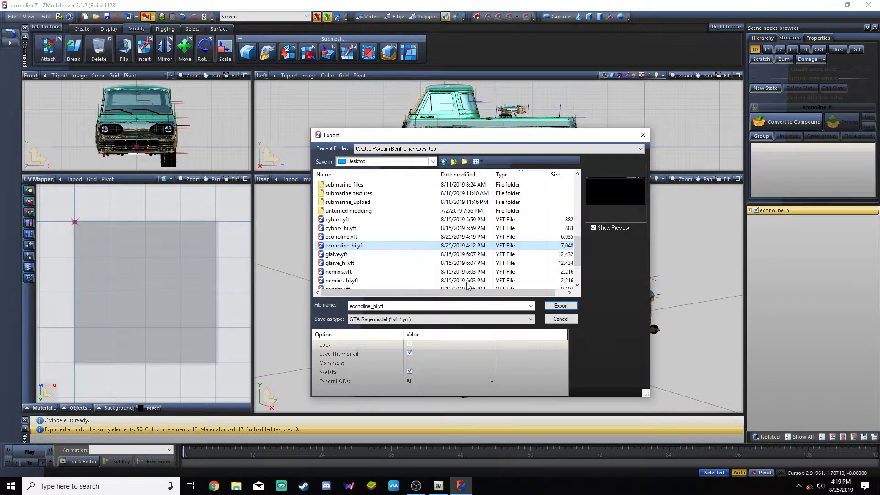
click(561, 307)
click(466, 243)
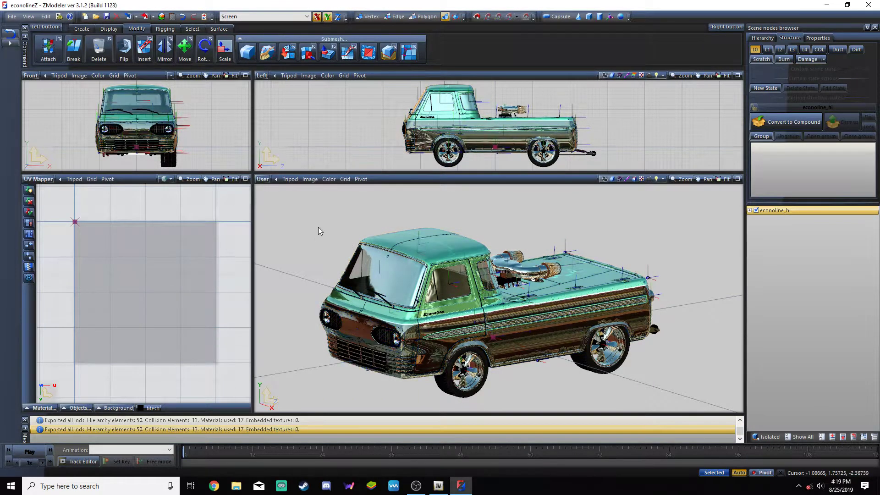
key(ctrl+s)
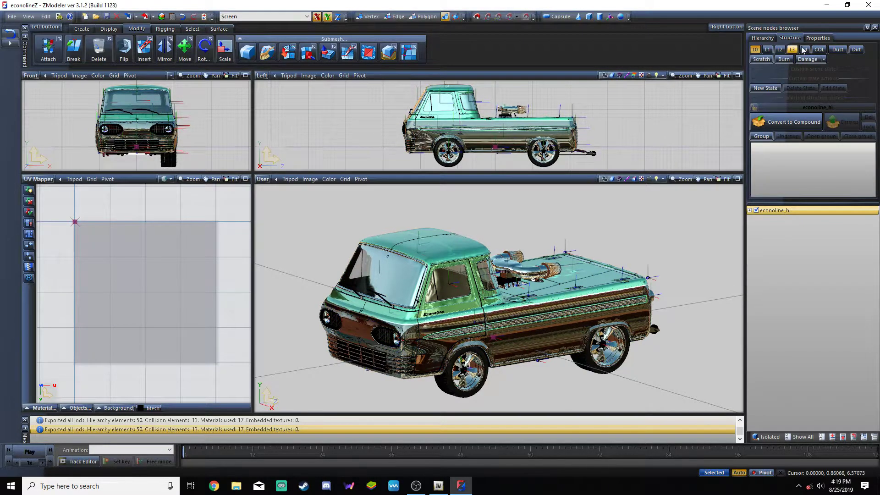
Step: Close ZModeler, delete three leftover econoline files from the desktop, and select the export files
click(868, 5)
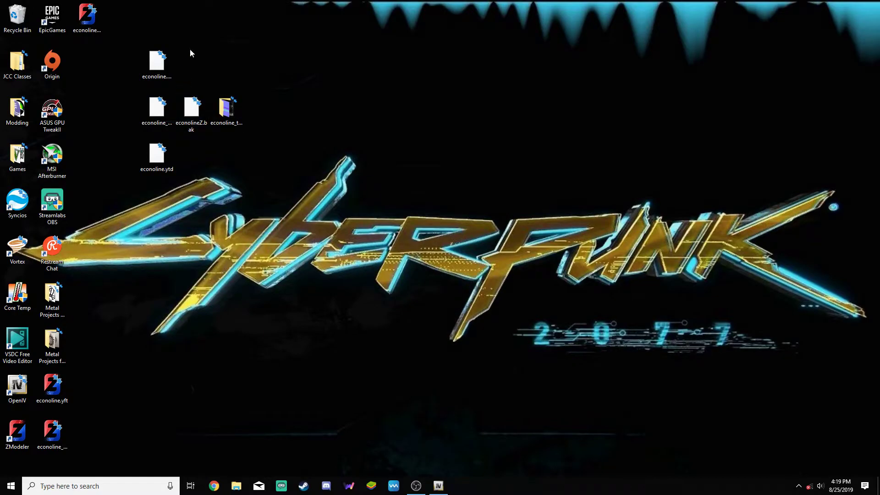
drag(189, 50, 153, 117)
key(Delete)
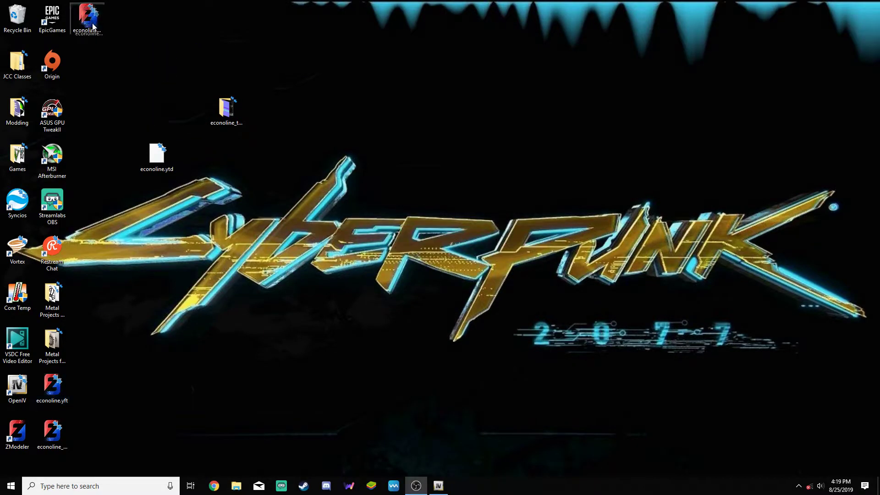
drag(93, 26, 194, 118)
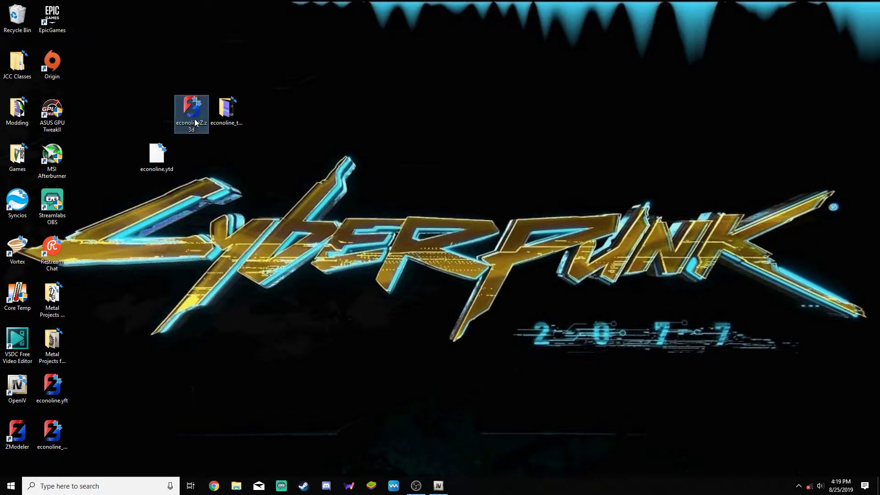
click(65, 453)
drag(86, 446, 159, 68)
Step: In OpenIV, browse into the econoline pack's dlc.rpf > x64 > vehicles.rpf
click(438, 486)
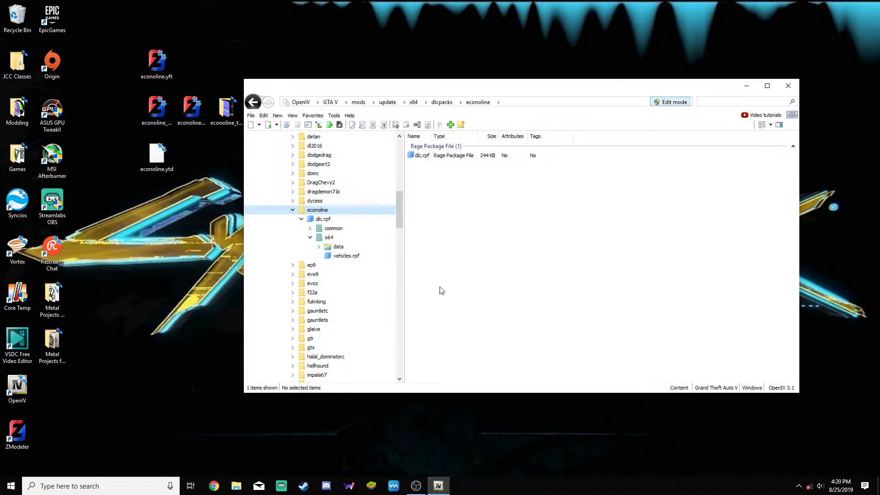
click(344, 255)
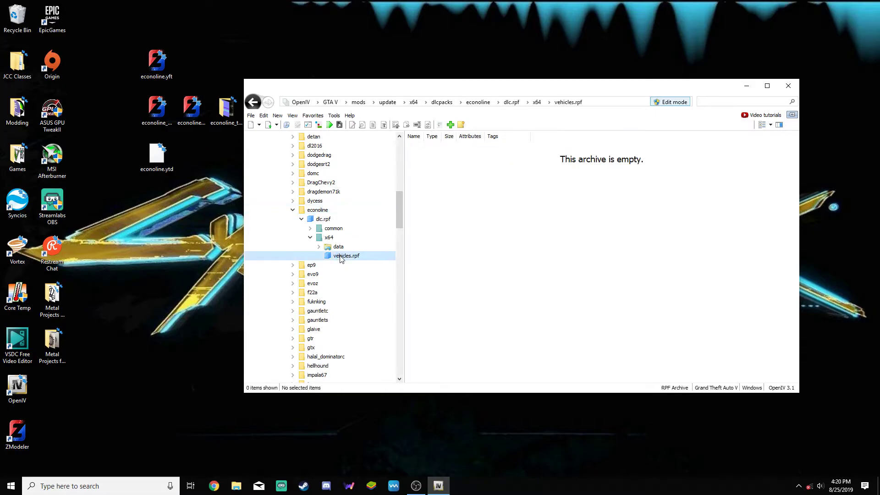
click(316, 210)
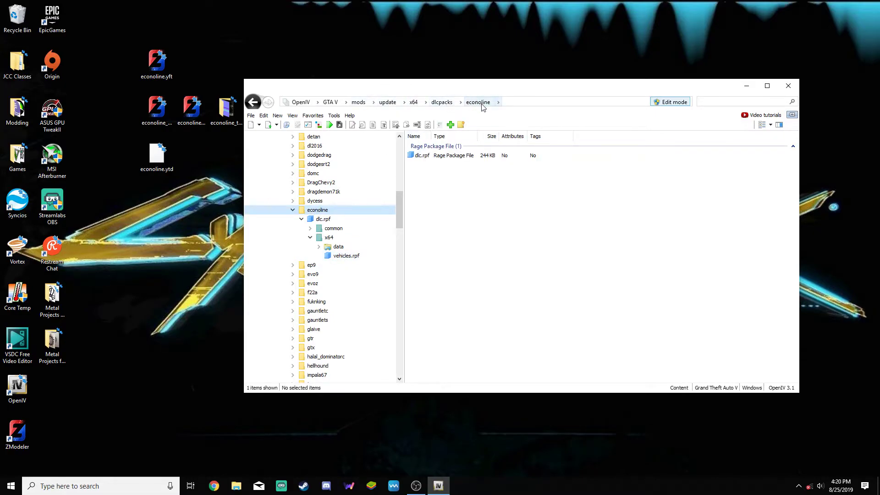
double_click(438, 156)
double_click(435, 164)
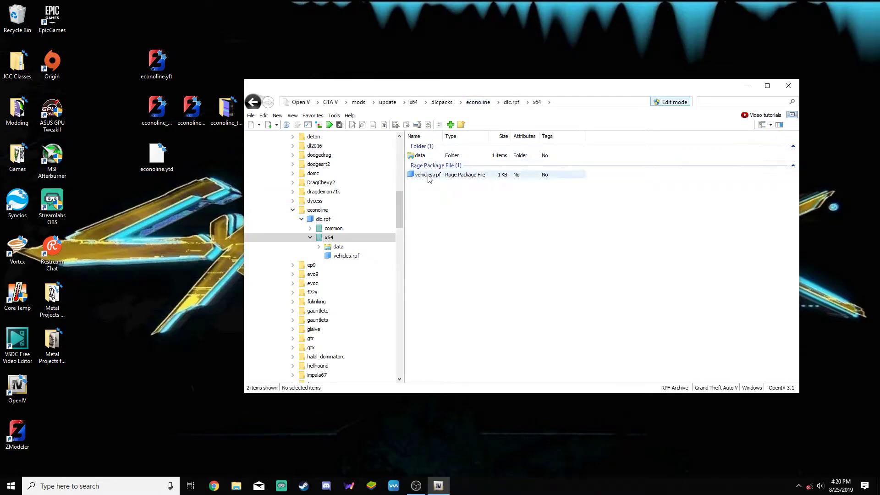
double_click(433, 176)
Step: Import econoline.yft, econoline_hi.yft and econoline.ytd into vehicles.rpf and preview econoline_hi
drag(155, 30, 511, 246)
click(473, 165)
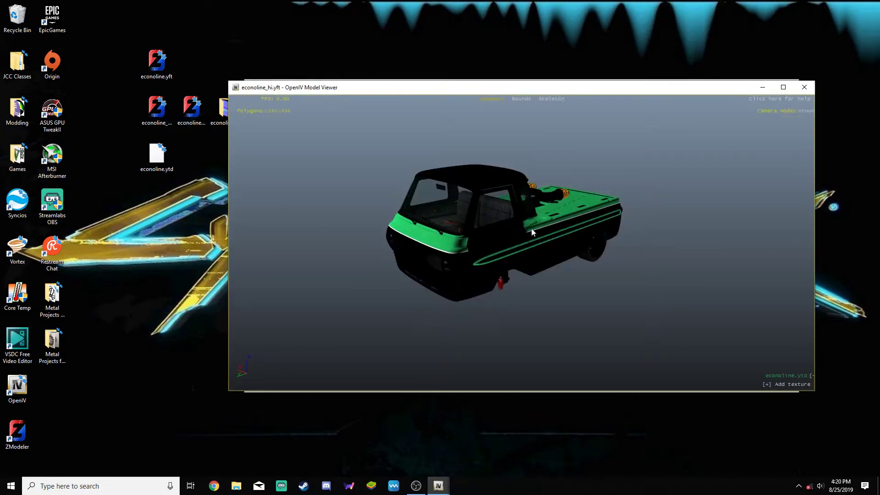
drag(532, 229, 568, 204)
Step: Orbit the truck to a side view, close the Model Viewer, and open dlc.rpf's common folder
drag(546, 239, 633, 240)
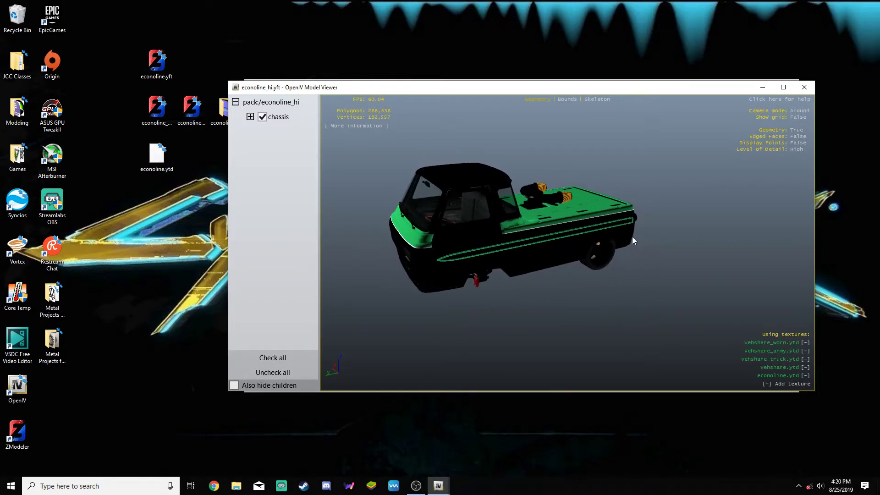
click(807, 88)
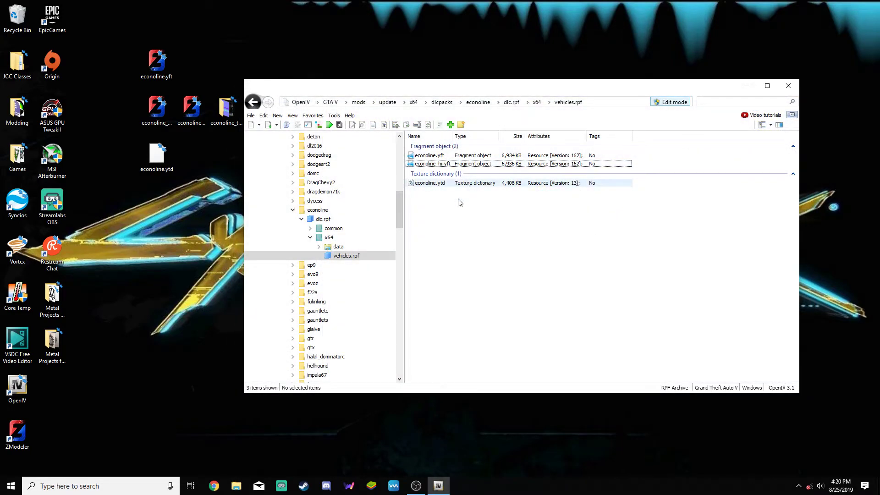
click(330, 229)
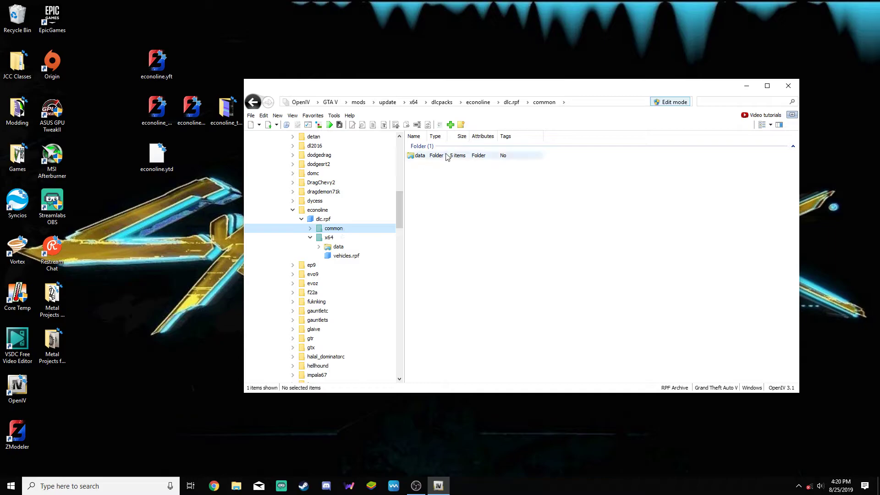
scroll(311, 218, down, 20)
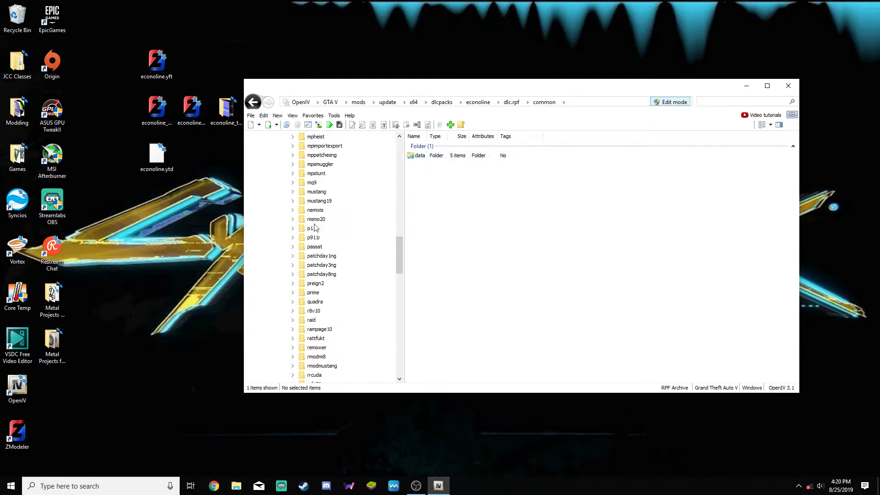
Step: Open dlclist.xml from update.rpf's common\data folder in the text editor
click(300, 228)
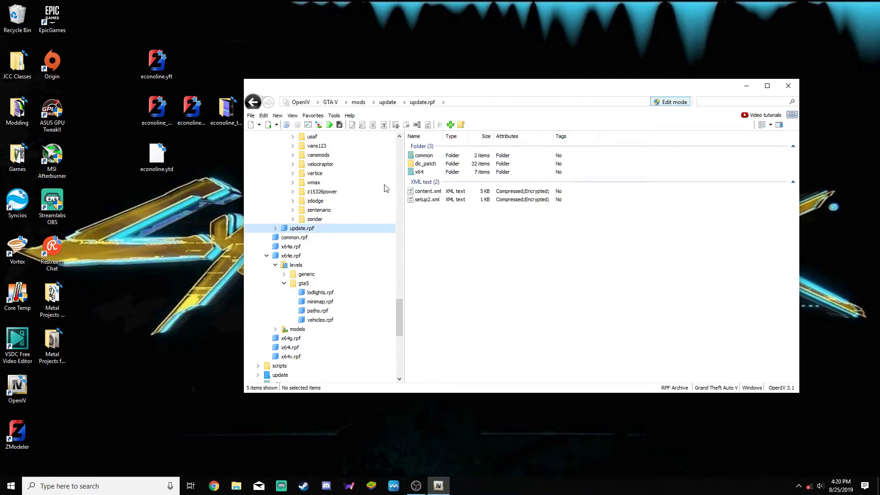
double_click(419, 155)
click(423, 156)
double_click(423, 156)
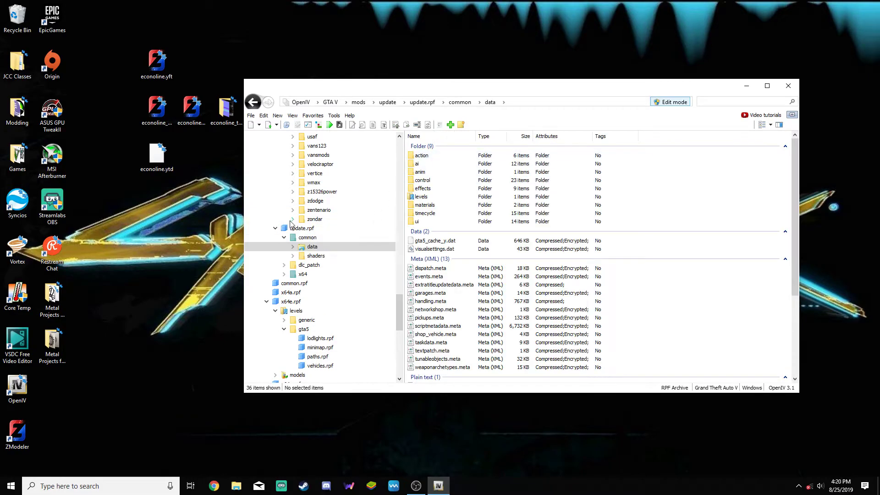
scroll(528, 286, down, 5)
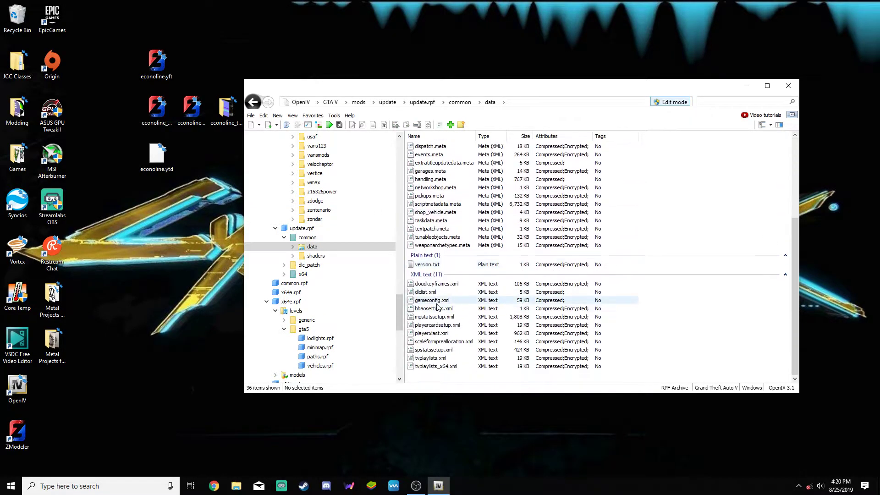
right_click(428, 292)
click(449, 308)
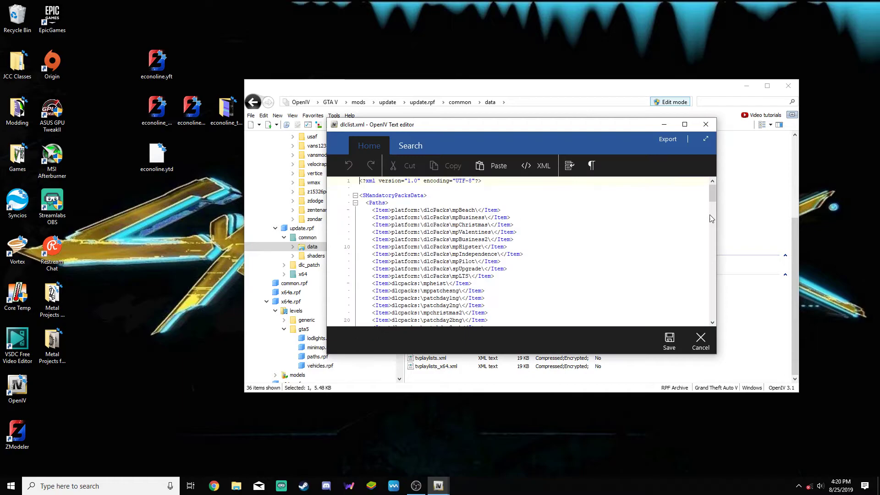
drag(713, 185, 707, 322)
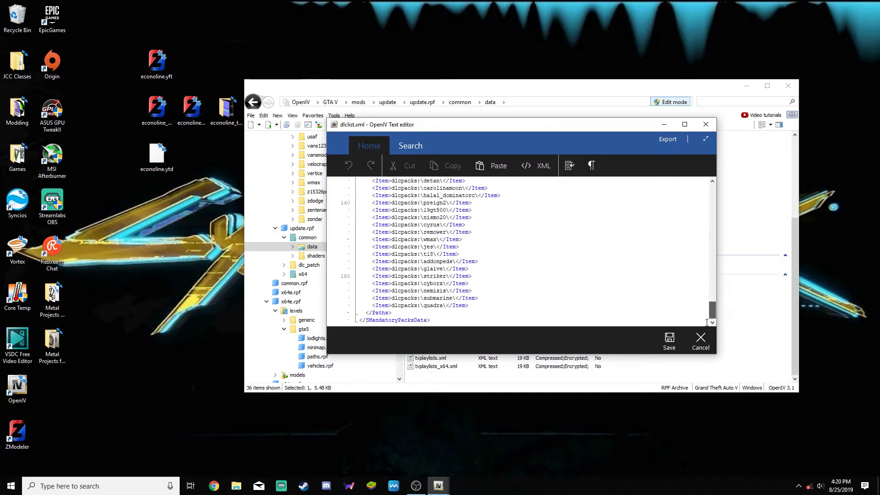
Step: Locate the submarine entry and copy the mpstunt Item line
triple_click(487, 297)
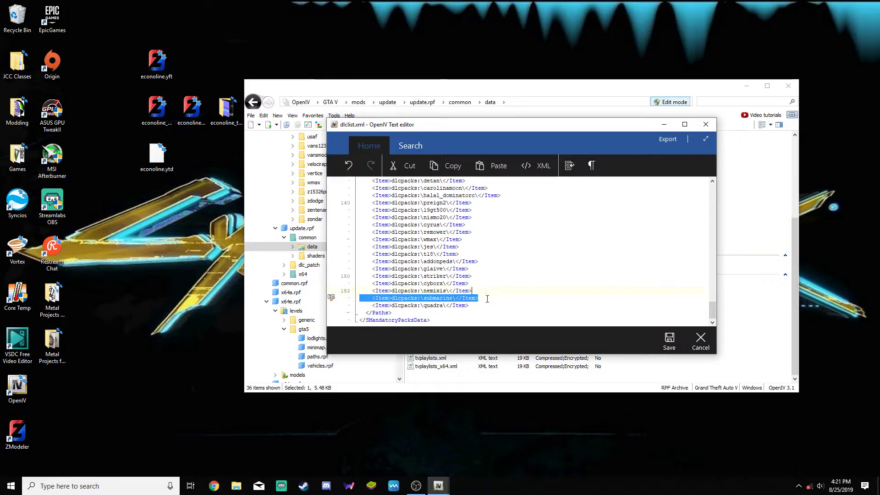
scroll(489, 276, up, 19)
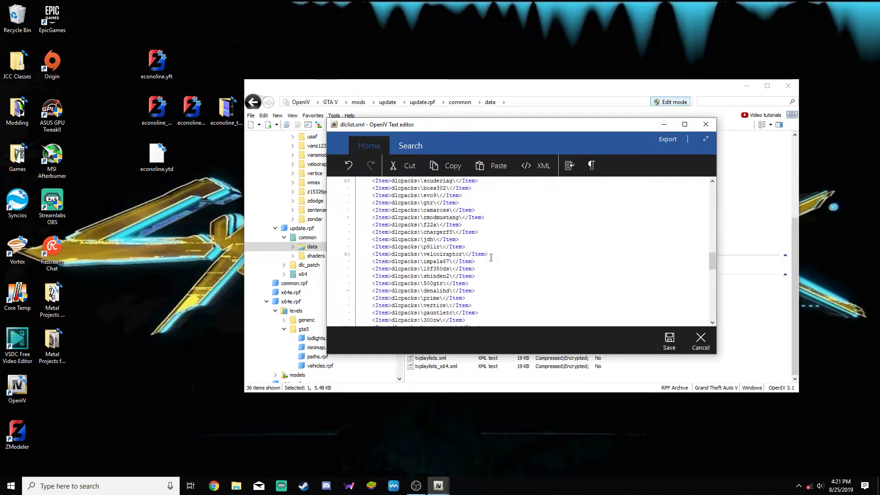
scroll(490, 257, up, 16)
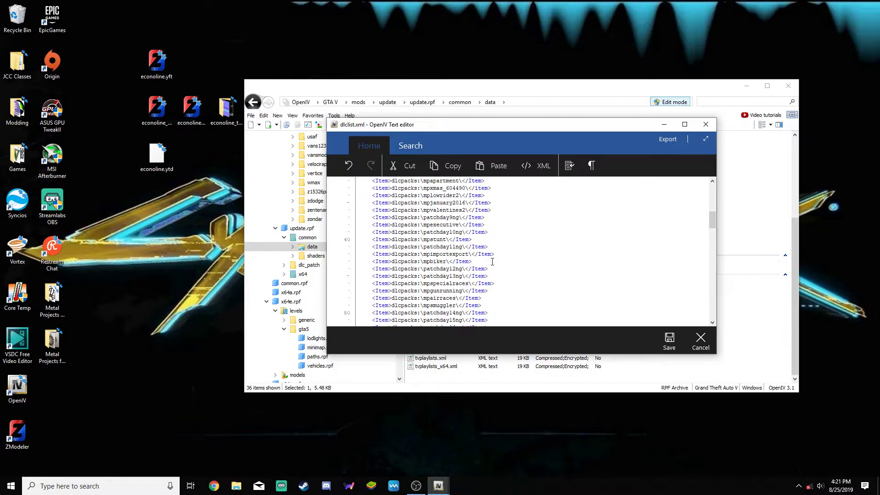
triple_click(425, 240)
key(ctrl+c)
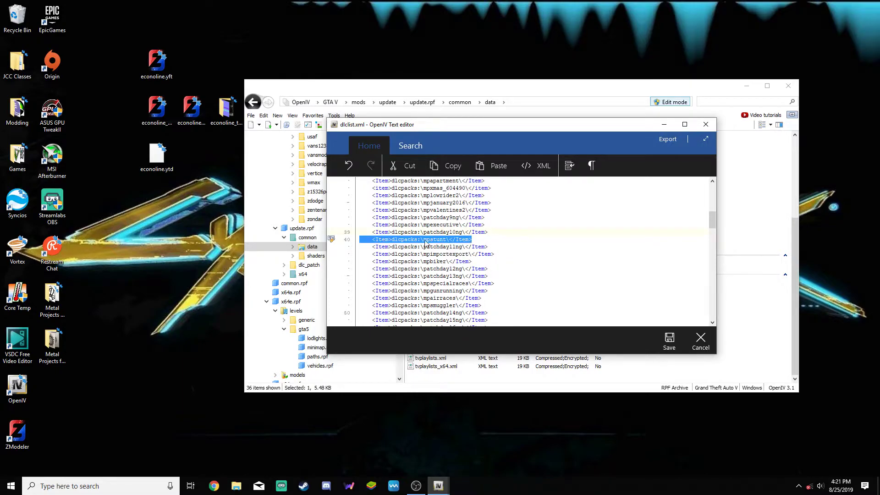
scroll(459, 248, down, 2)
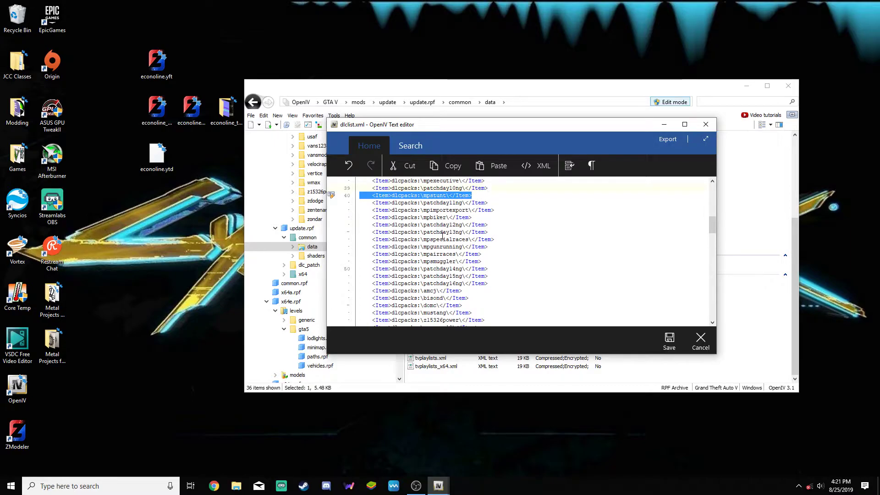
scroll(458, 243, down, 20)
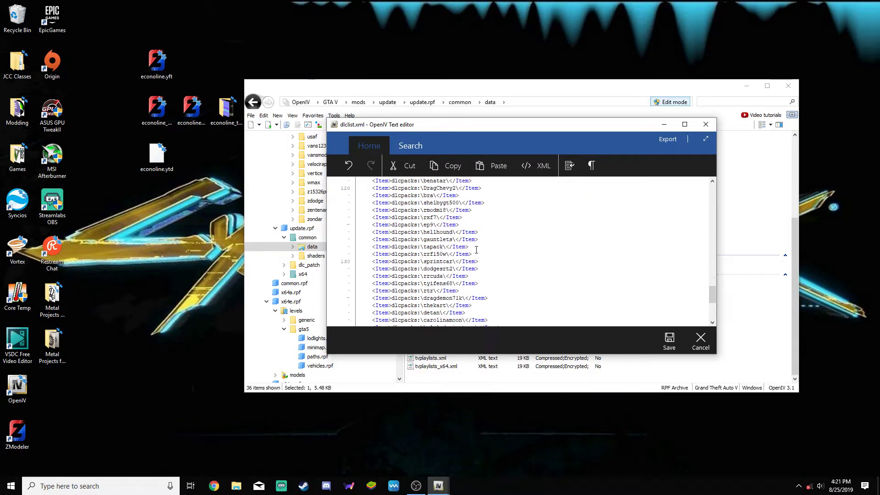
scroll(477, 250, down, 6)
Step: Paste the copied line below submarine and replace mpstunt with econoline
click(492, 296)
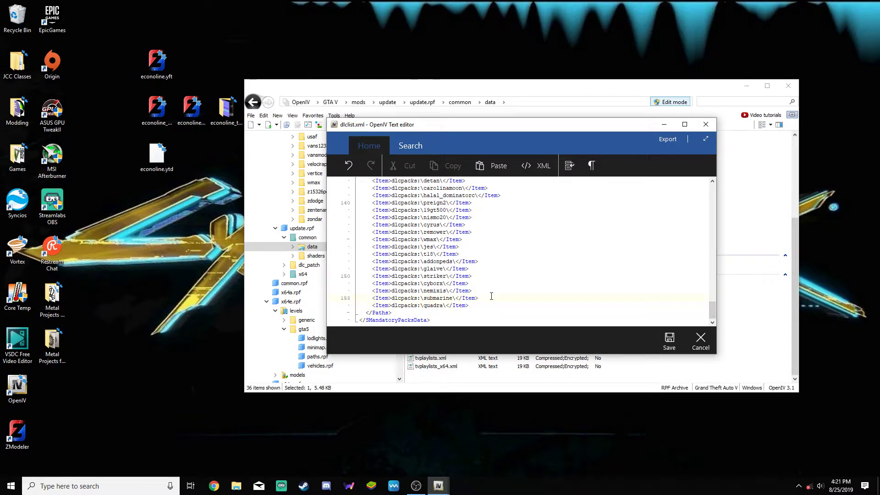
key(Return)
key(ctrl+v)
click(476, 306)
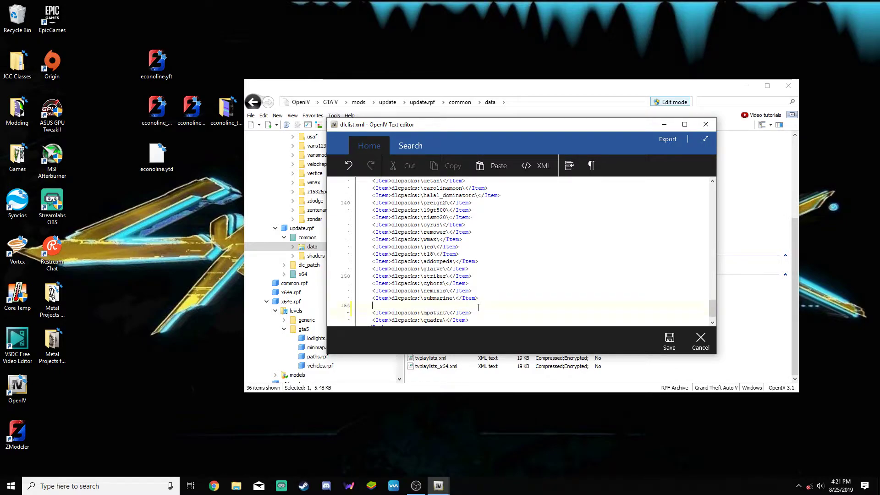
key(BackSpace)
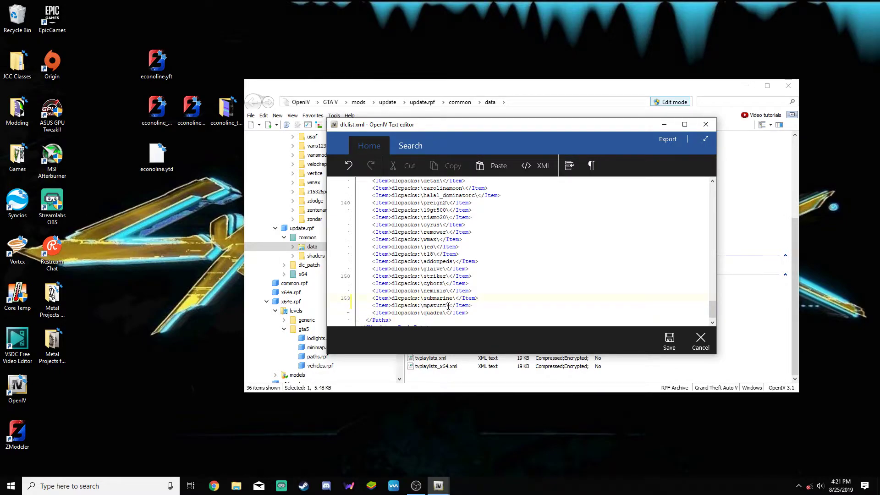
drag(447, 306, 424, 310)
text(econoline)
Step: Save dlclist.xml and collapse the econoline folder in OpenIV's tree
click(668, 342)
scroll(328, 205, up, 5)
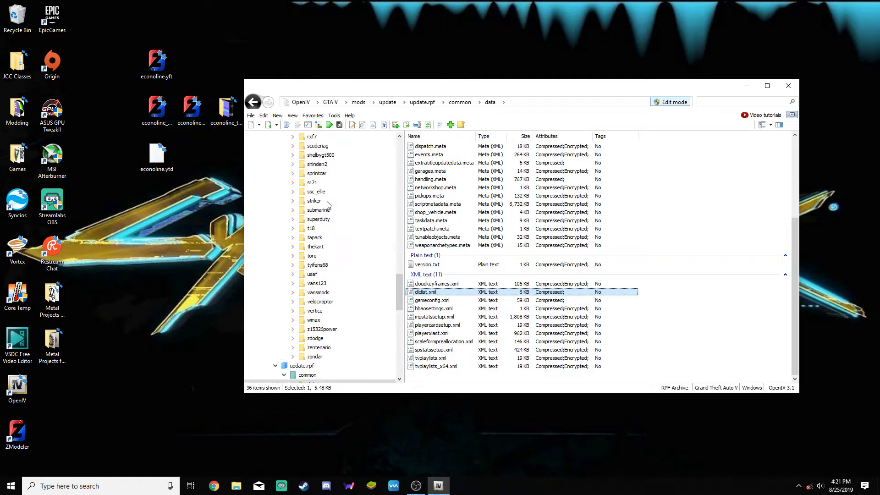
scroll(327, 205, up, 20)
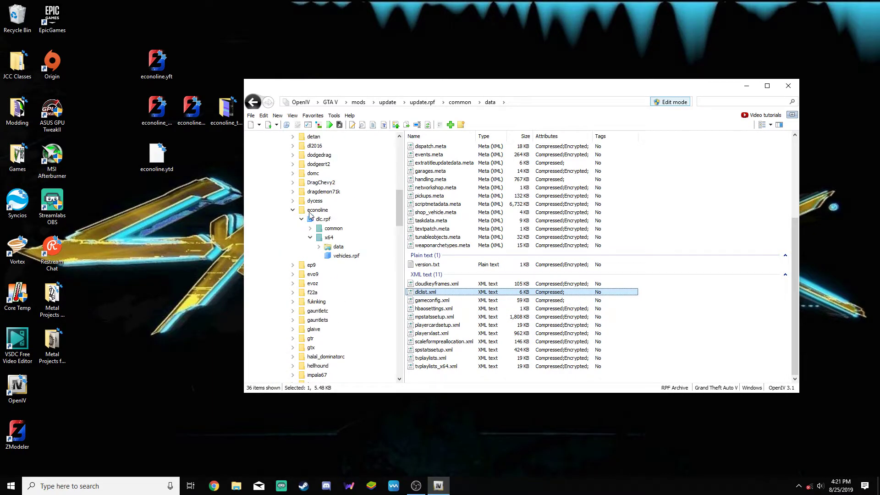
click(310, 211)
click(427, 156)
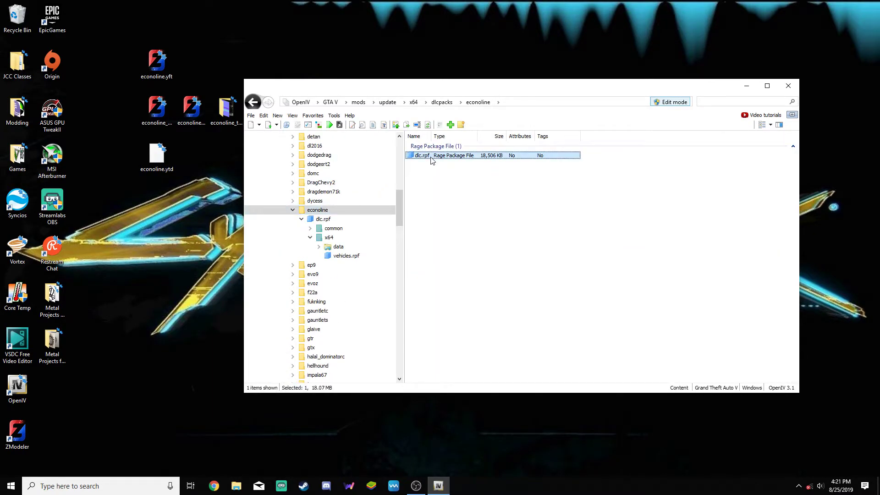
click(452, 202)
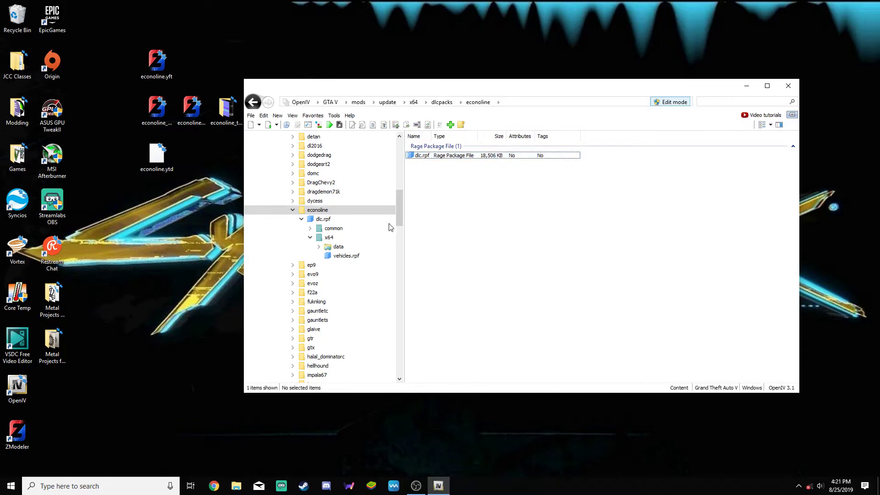
click(293, 210)
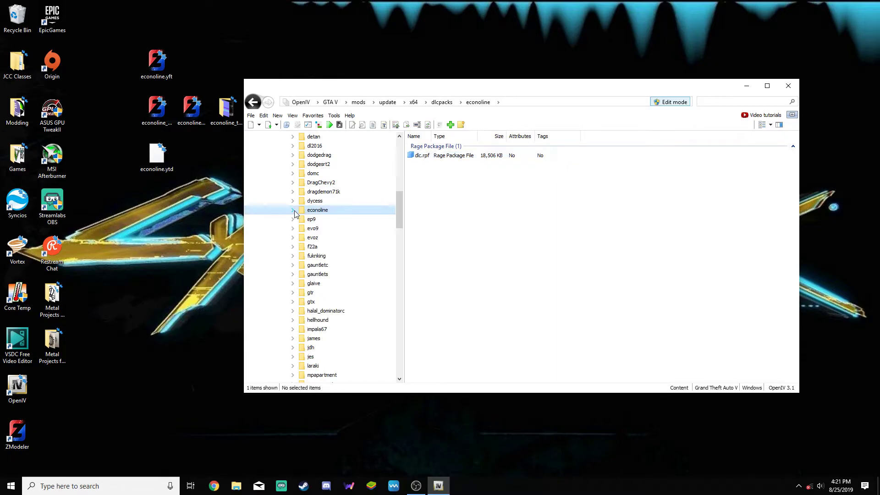
Step: Show the Games folder as Medium icons and launch Grand Theft Auto V
double_click(17, 157)
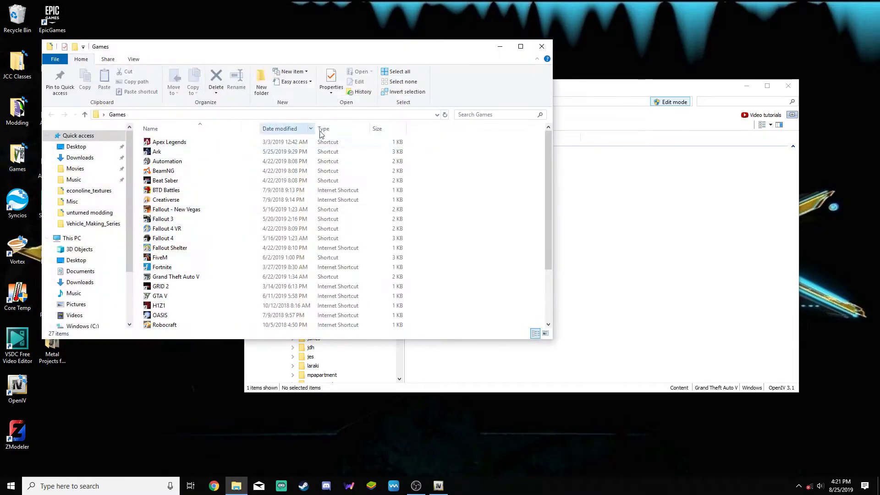
click(134, 59)
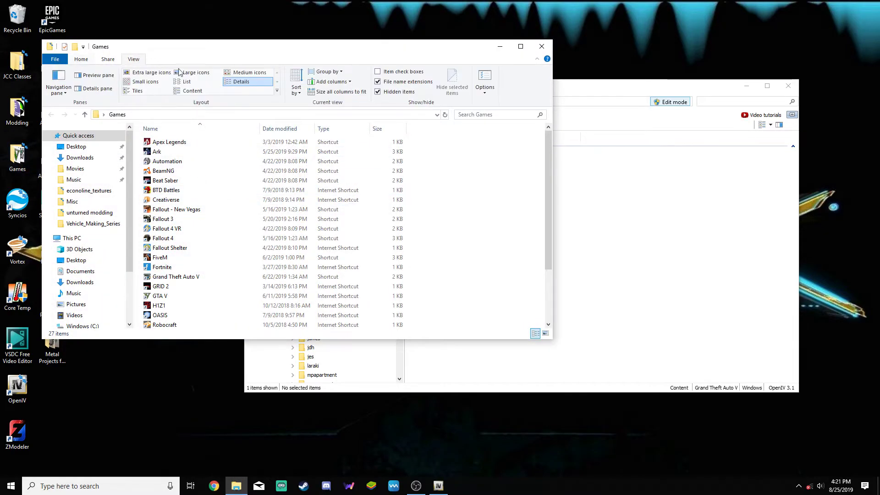
click(244, 76)
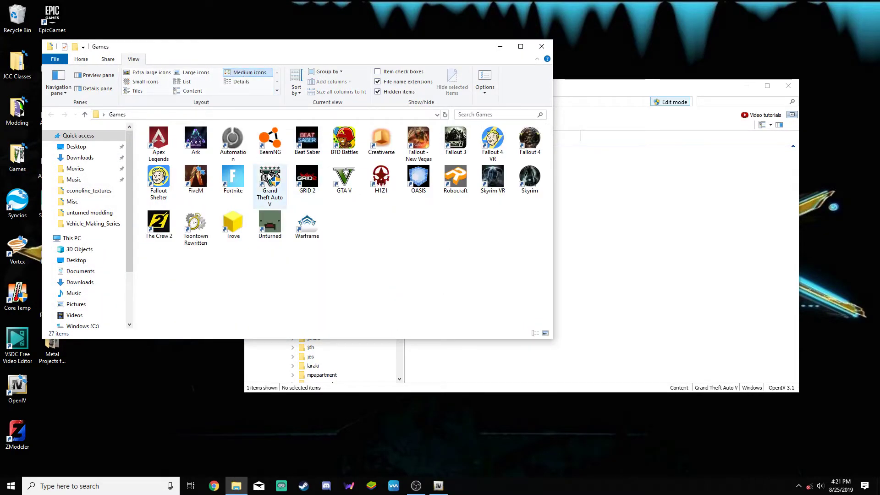
click(271, 179)
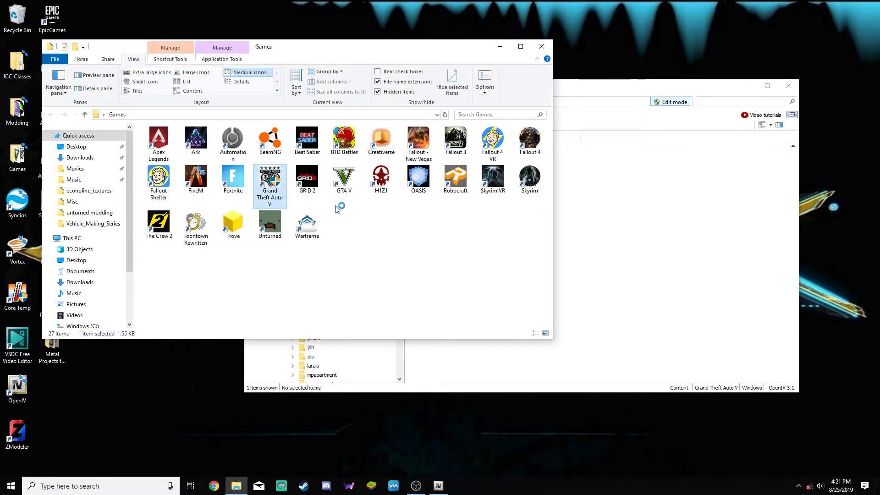
click(661, 237)
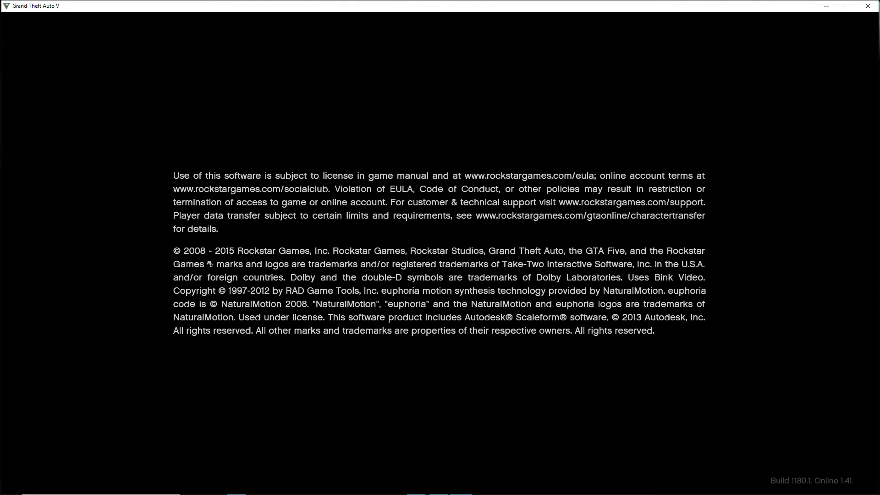
Step: Once GTA V reaches its loading artwork, Alt+Tab back to OpenIV
key(alt+Tab)
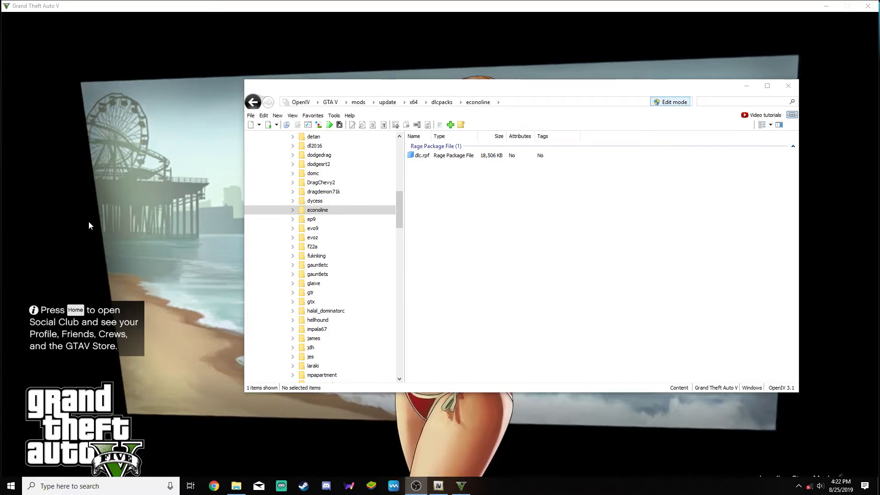
Step: Return to the GTA V window and let Story Mode load into free roam on the motorcycle
click(130, 216)
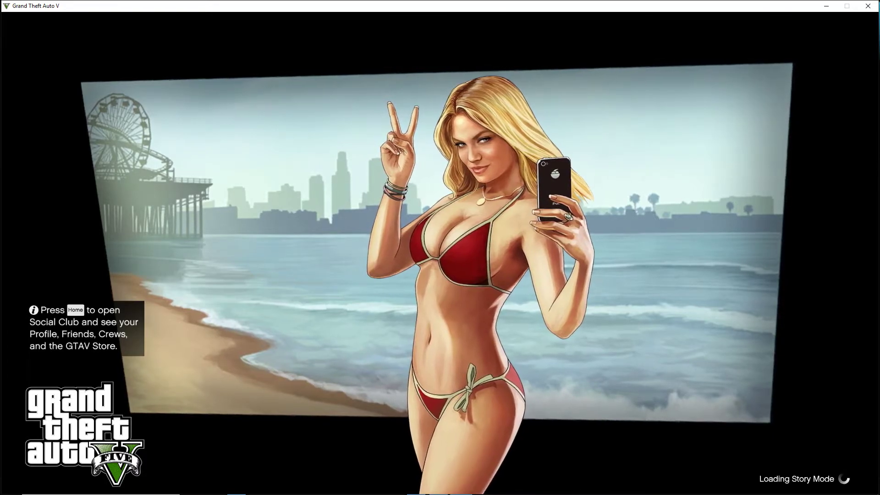
key(alt+Tab)
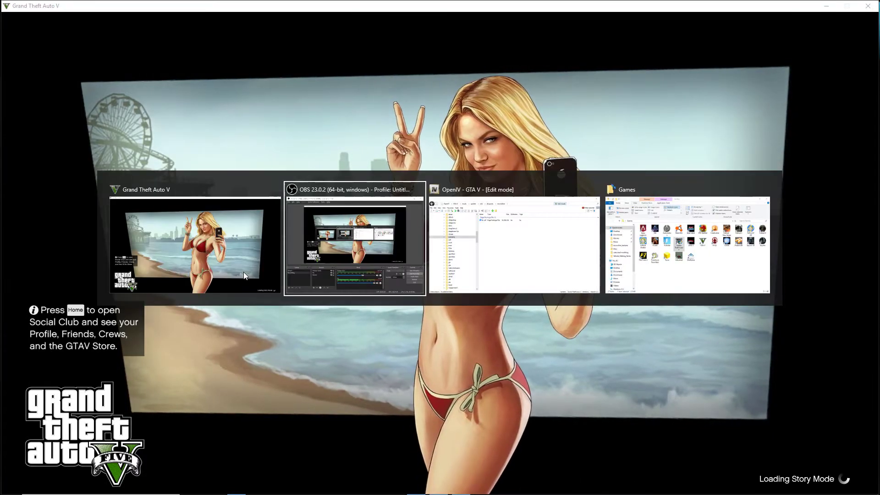
click(245, 275)
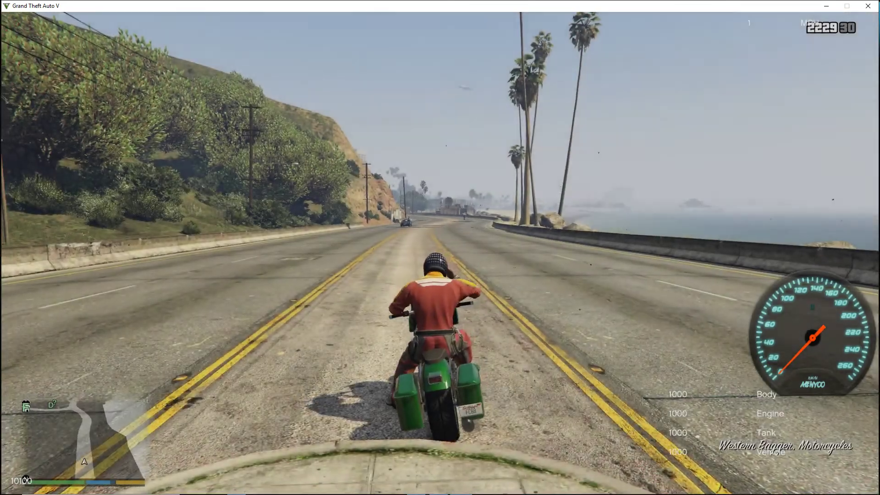
Step: Open the trainer's Vehicle Spawning > Added Vehicles Menu and page through the lists to the Declasse econoline
key(F4)
key(Down)
key(Down)
key(Down)
key(Return)
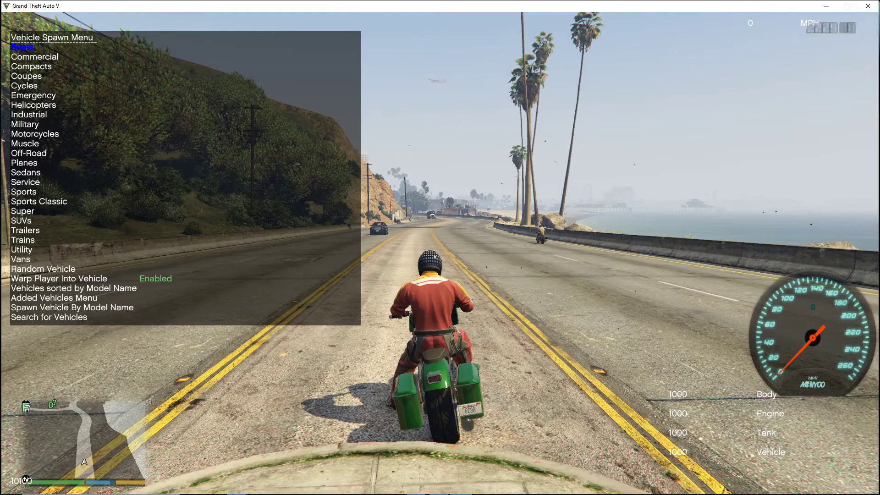
key(Up)
key(Up)
key(Return)
key(Right)
key(Right)
key(Right)
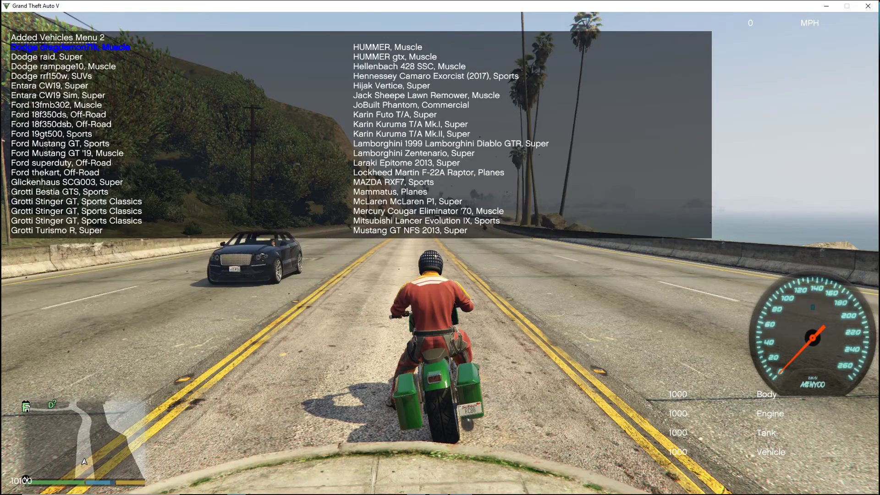
key(a)
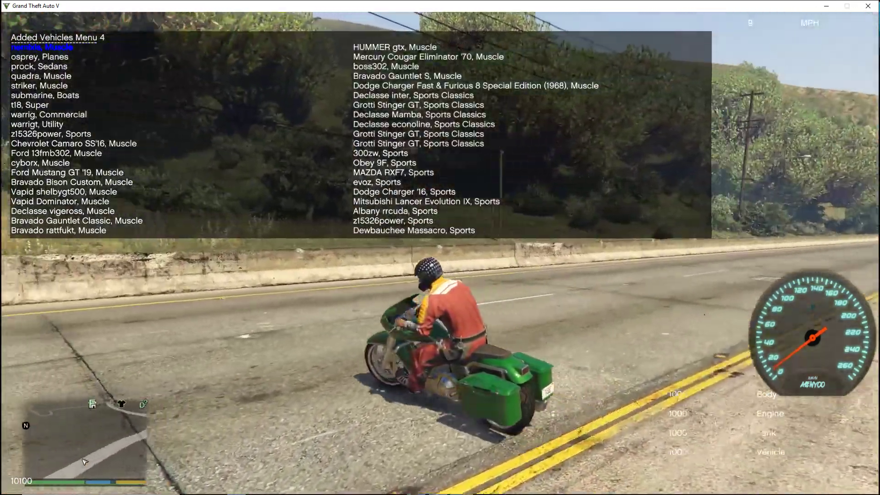
key(d)
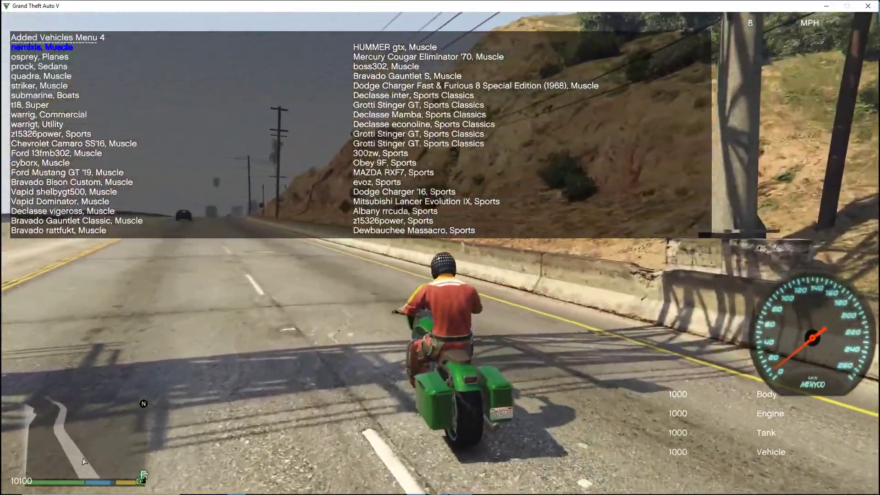
key(Left)
Step: Ride on, return to the trainer menu, and enter ECONOLINE under Spawn Vehicle By Model Name
key(w)
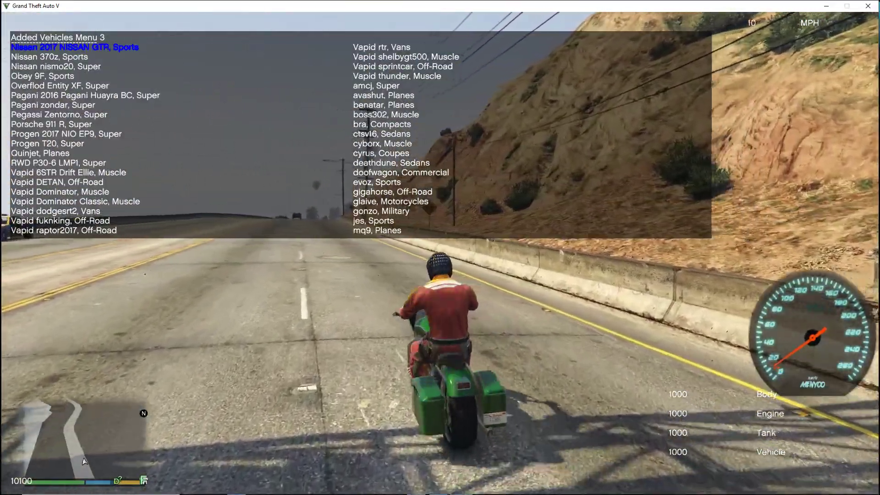
key(w)
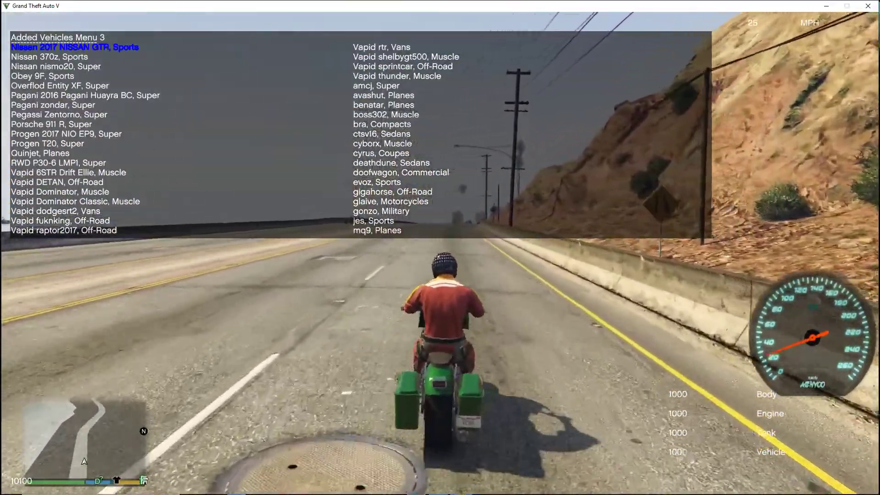
key(w)
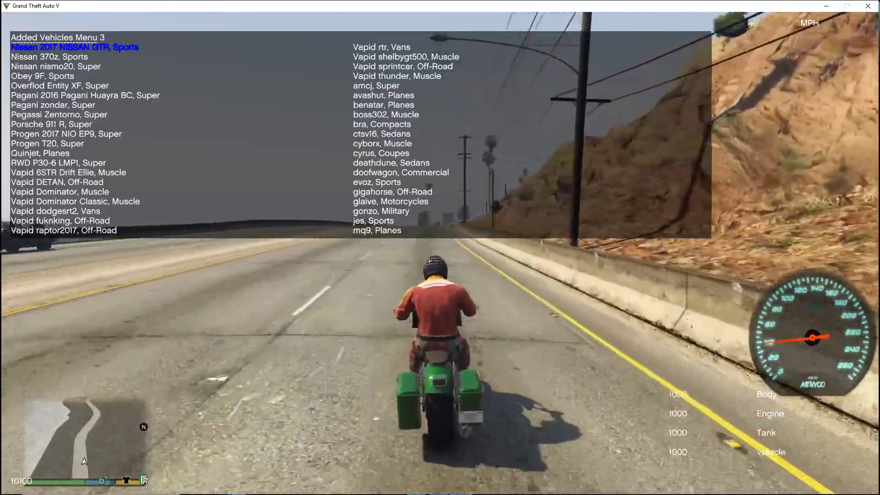
key(d)
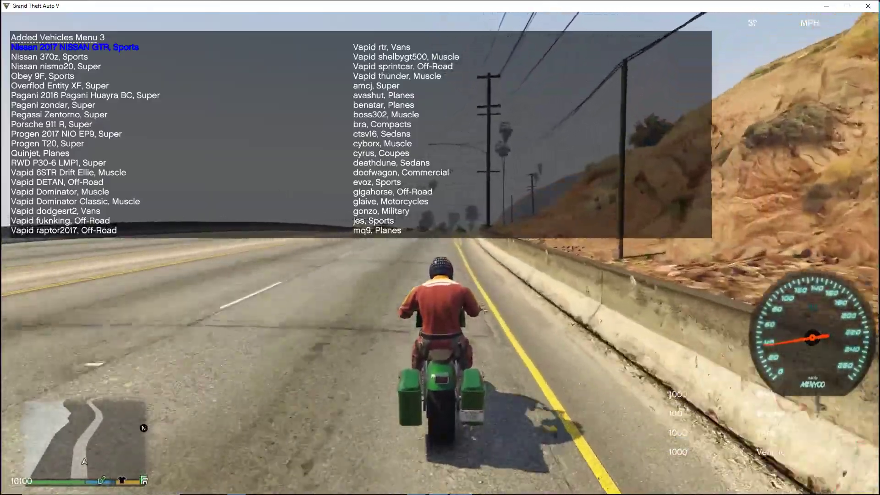
key(s)
key(BackSpace)
key(BackSpace)
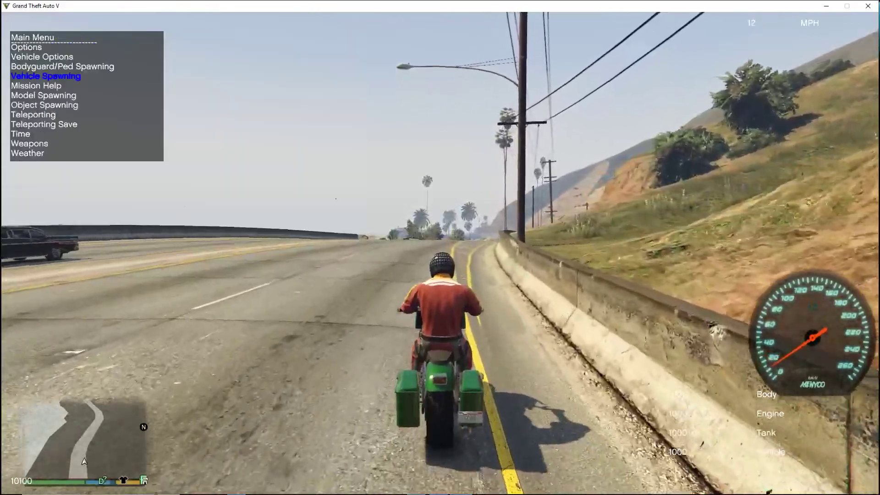
key(Return)
key(Return)
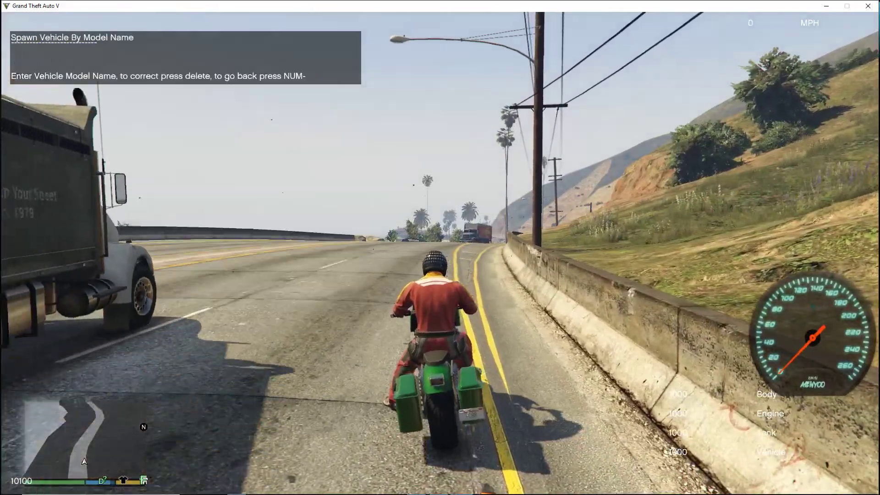
text(ECONOLIN)
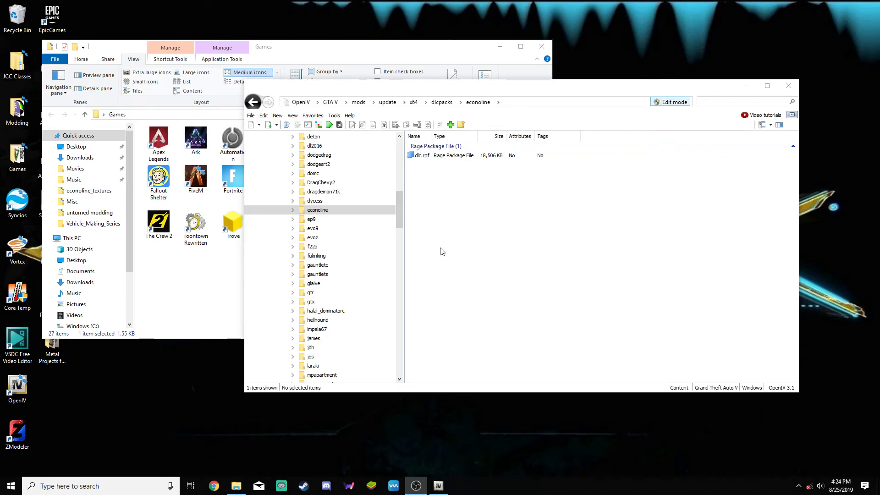
Step: After the game crashes, bring OpenIV forward on the econoline folder holding dlc.rpf
click(436, 254)
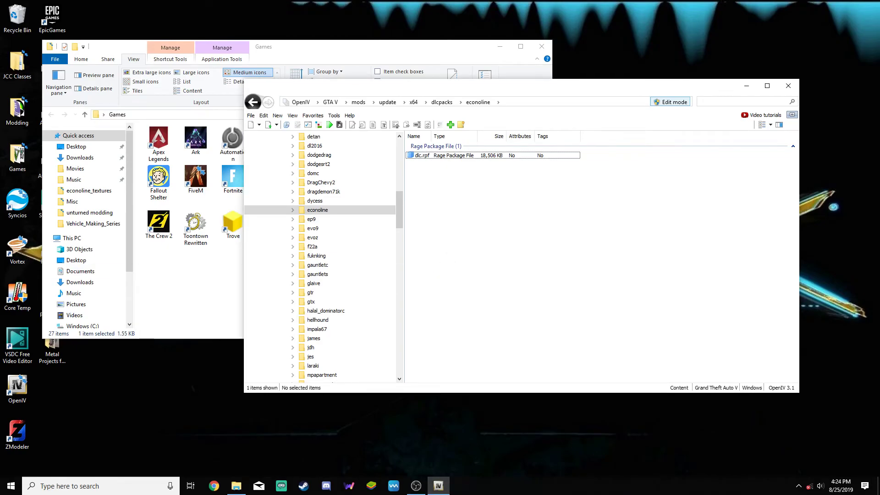